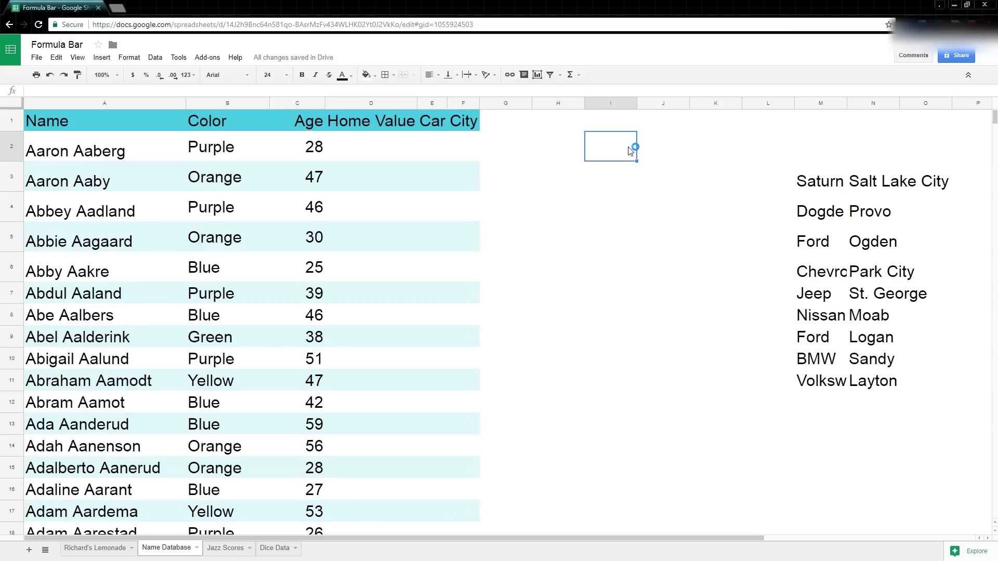
Enter the formula =rand() in cell I2
type("=ra")
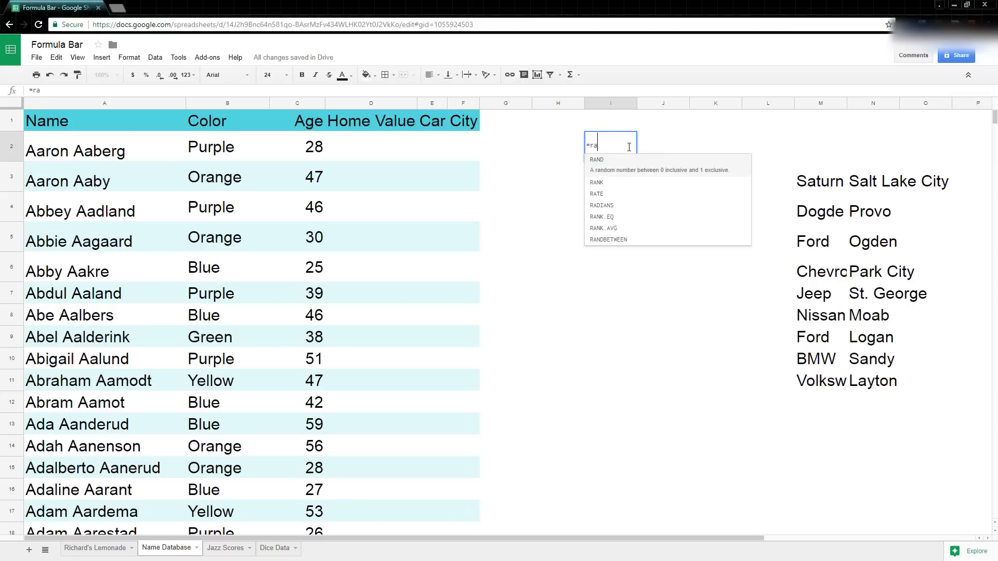
type("nd()")
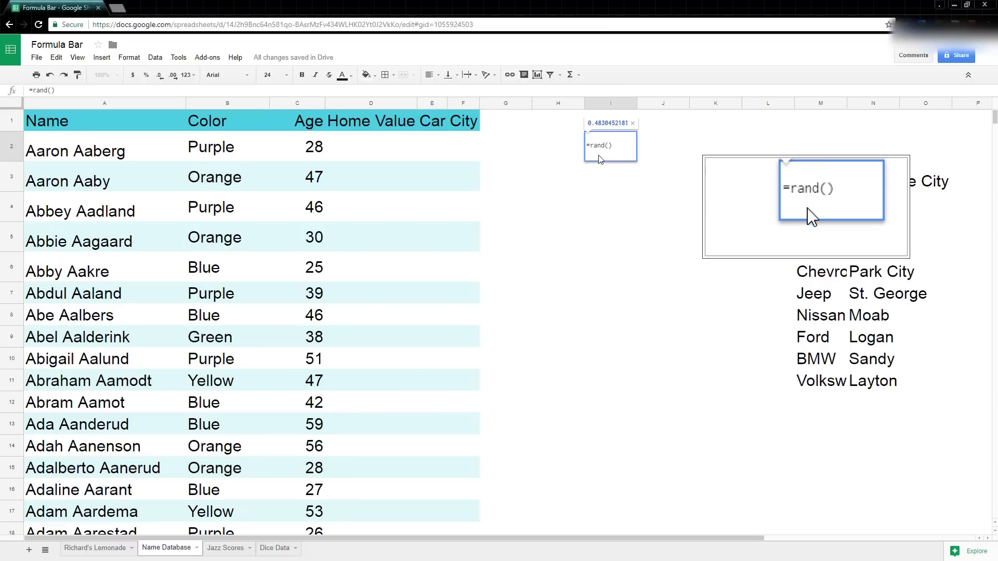
key("Return")
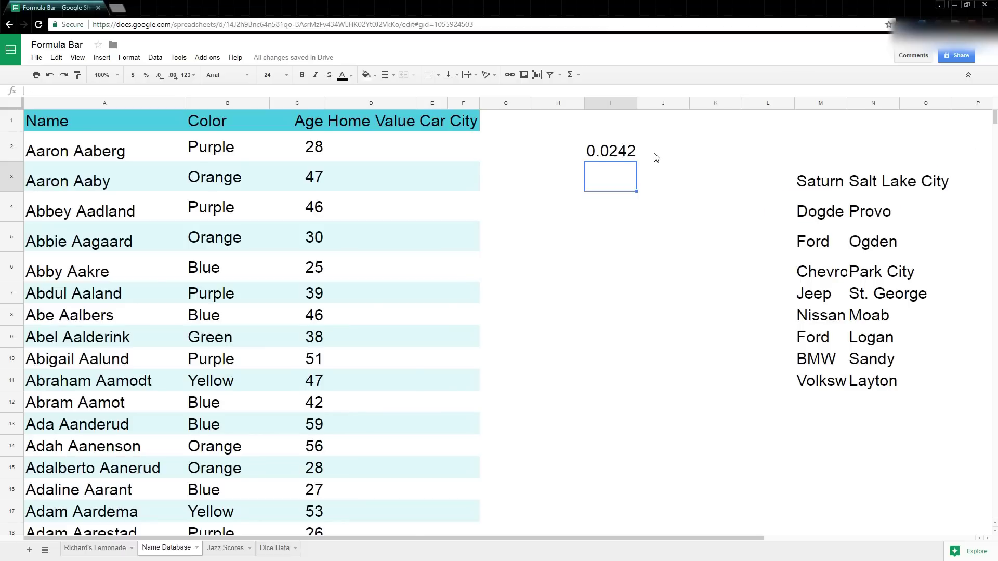
Enter the letter d in each cell from J3 to J8 to force the random number to recalculate
left_click(657, 187)
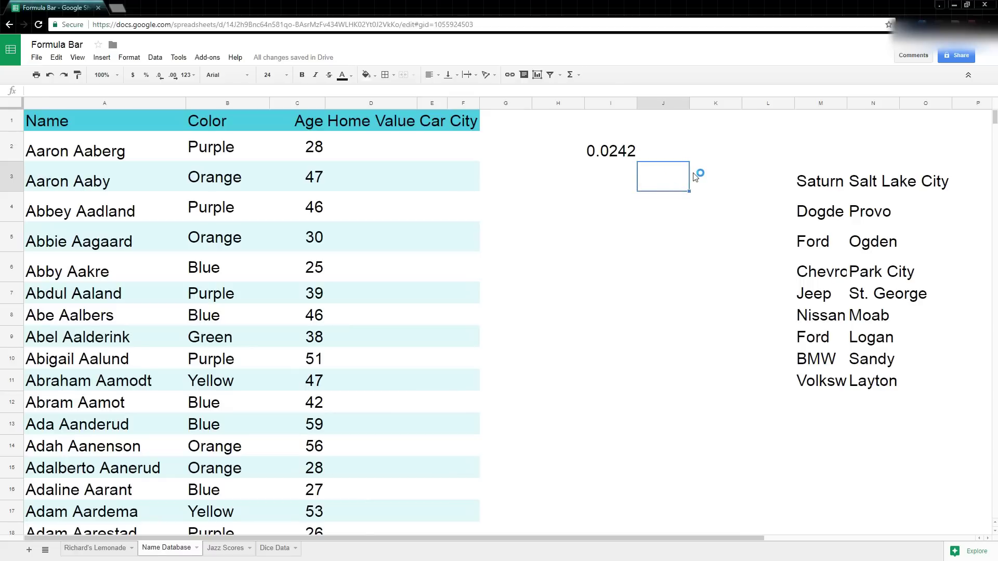
type("d")
key("Return")
type("d")
key("Return")
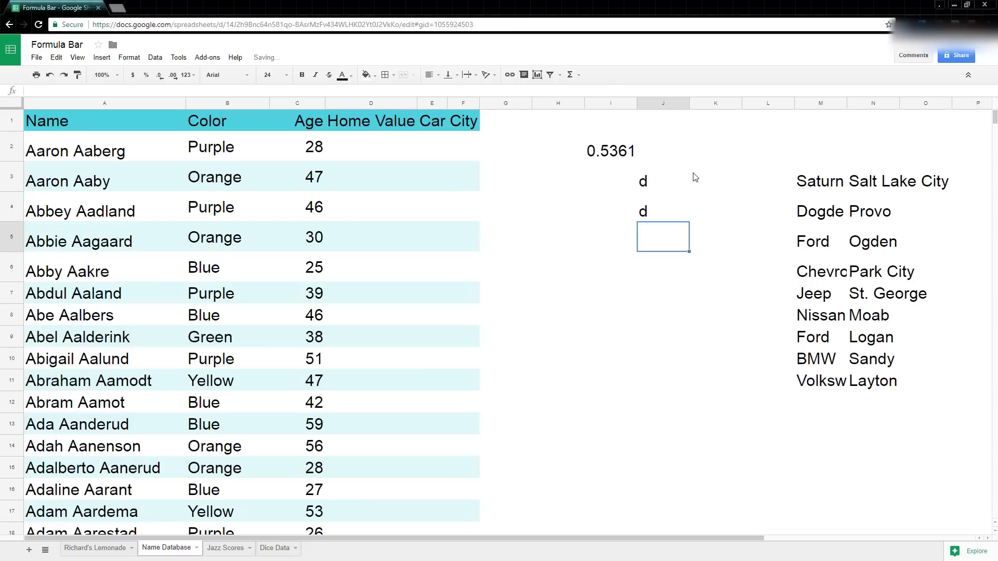
type("d")
key("Return")
type("d")
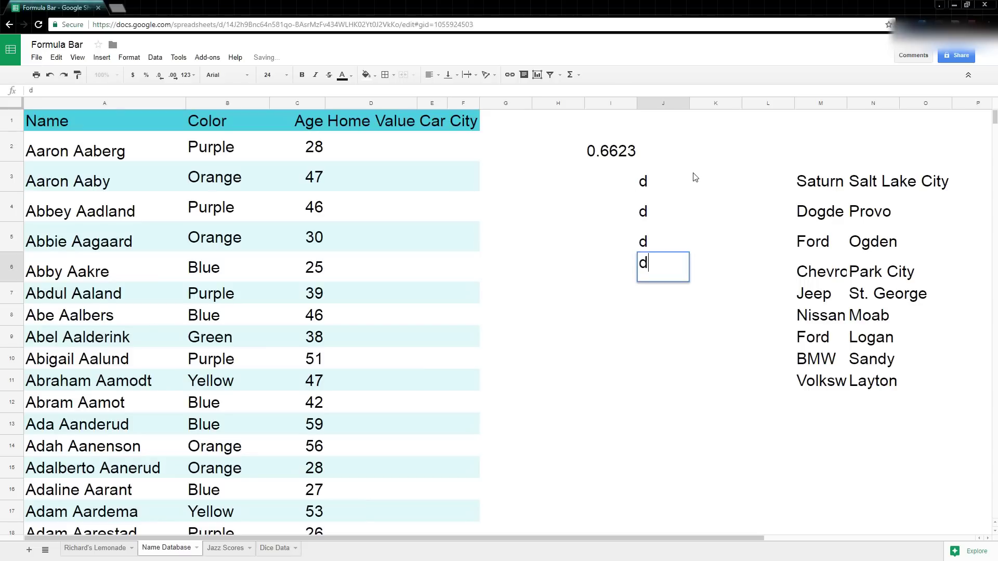
key("Return")
type("d")
key("Return")
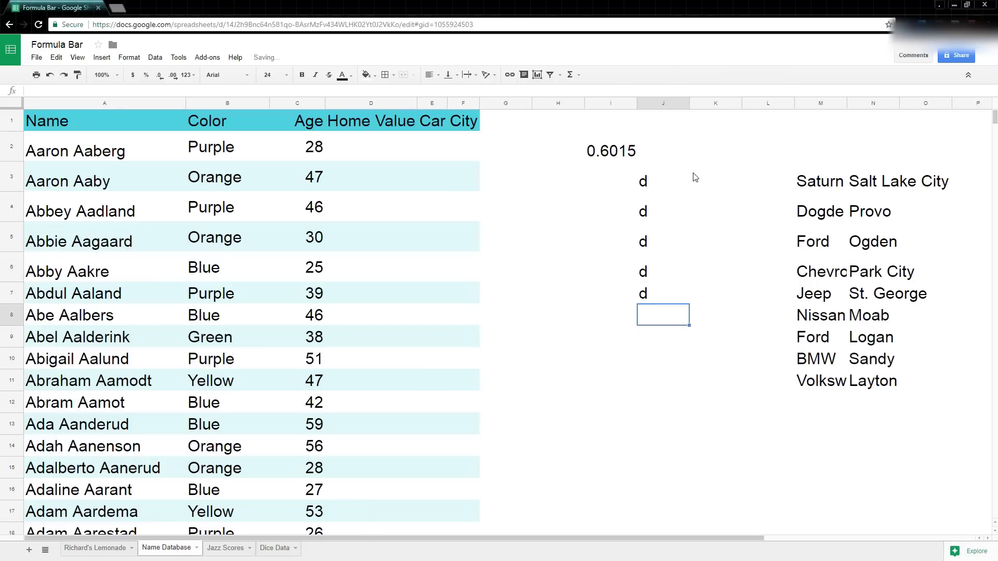
type("d")
key("Return")
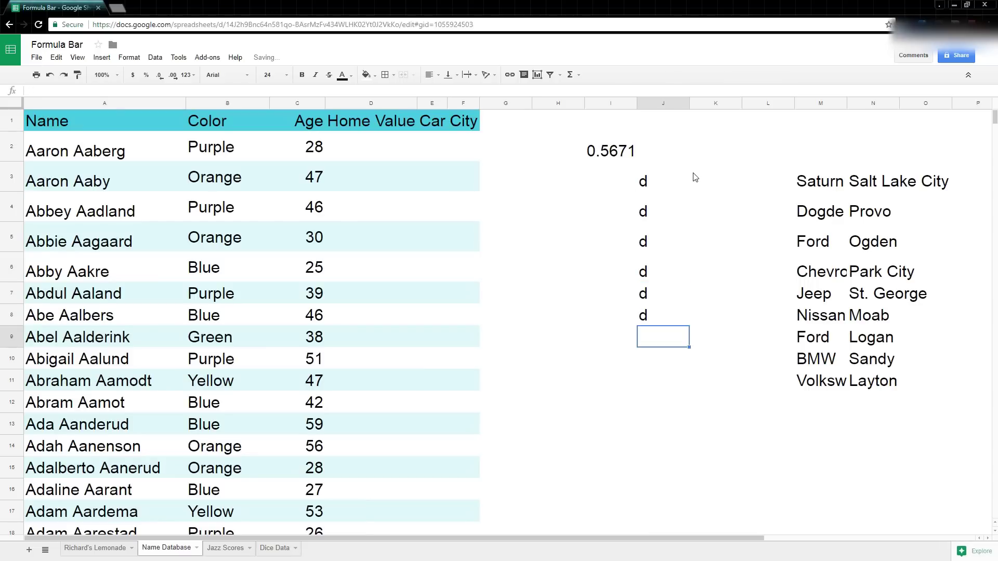
Clear the six d entries from cells J3 to J8
key("Up")
key("shift+Up")
key("shift+Up")
key("shift+Up")
key("shift+Up")
key("shift+Up")
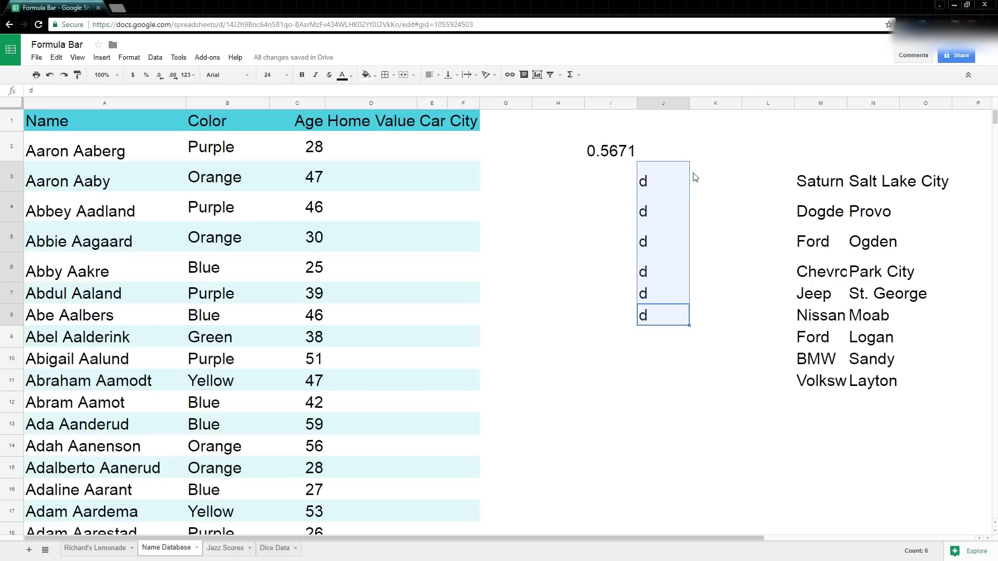
key("Delete")
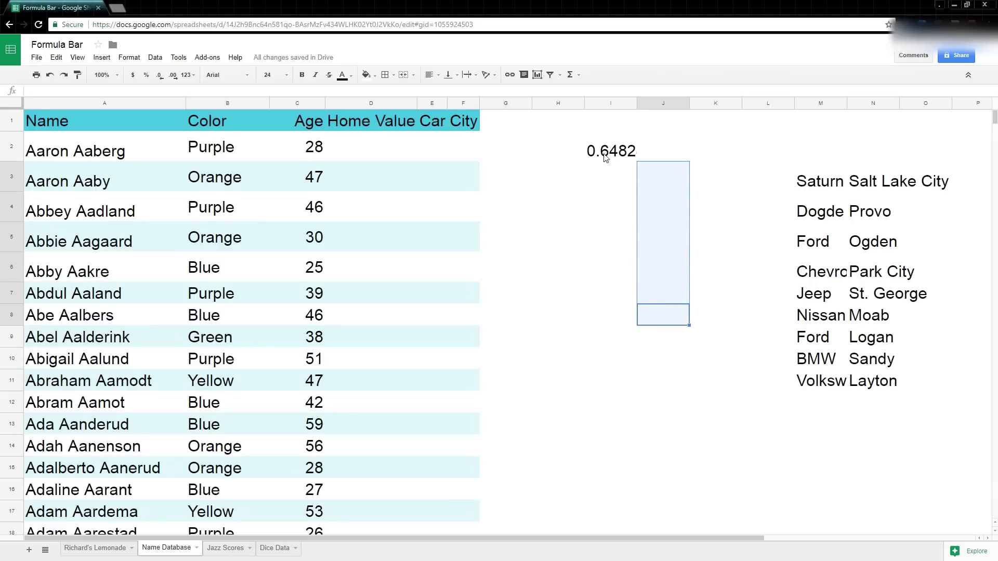
Replace the random formula in I2 with its static value by copying it and pasting values only, and clear the cell
left_click(622, 154)
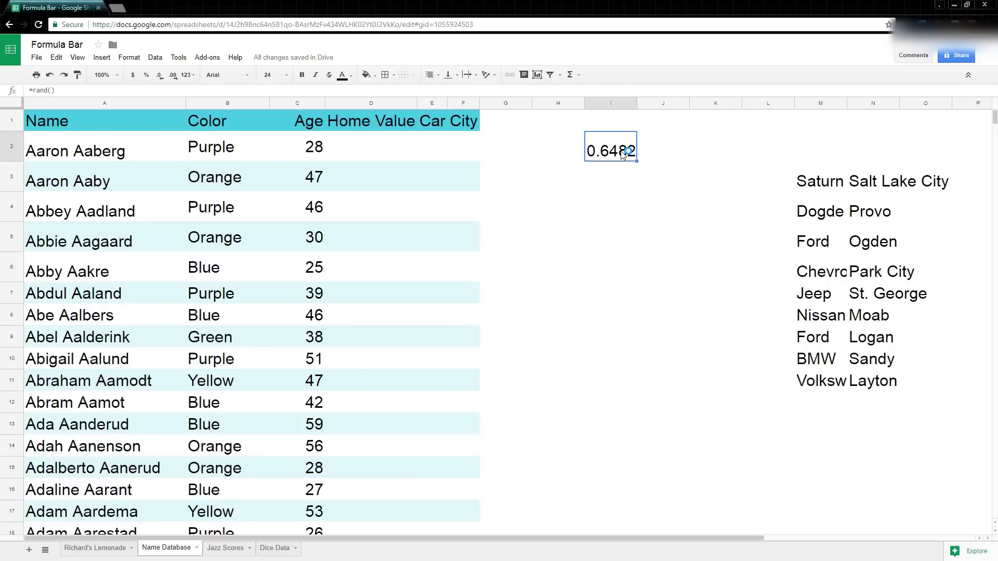
right_click(622, 152)
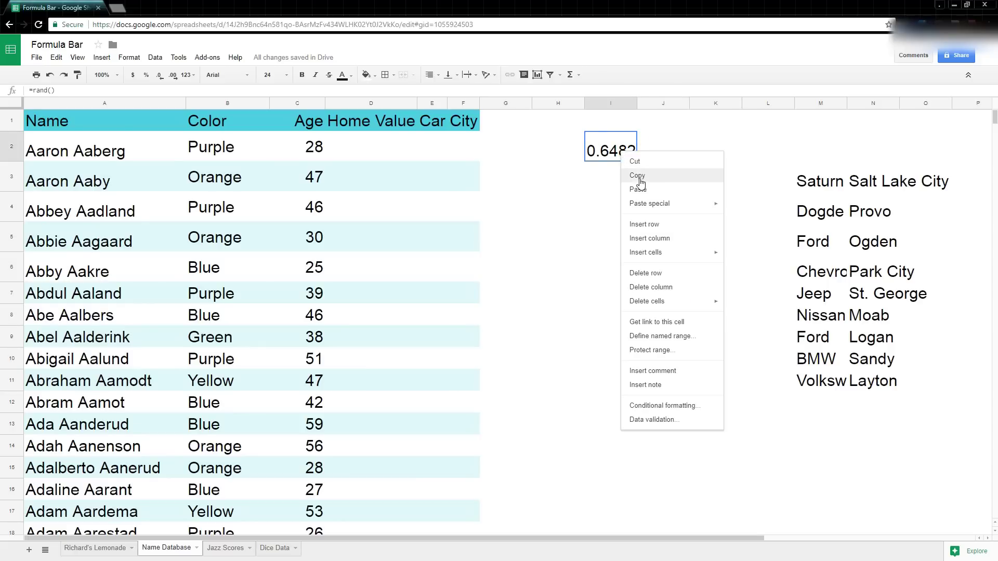
left_click(640, 180)
right_click(619, 152)
mouse_move(653, 201)
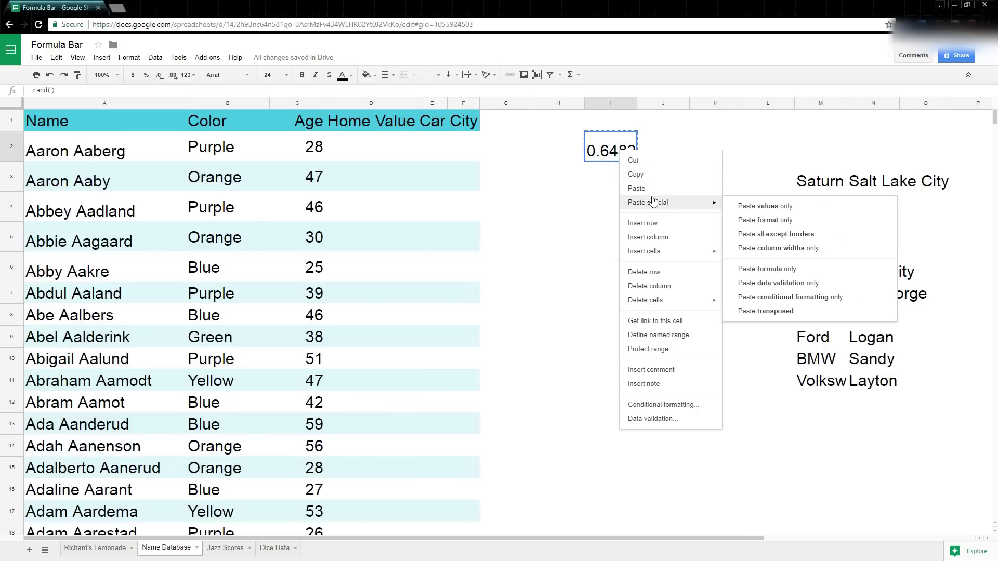
left_click(748, 206)
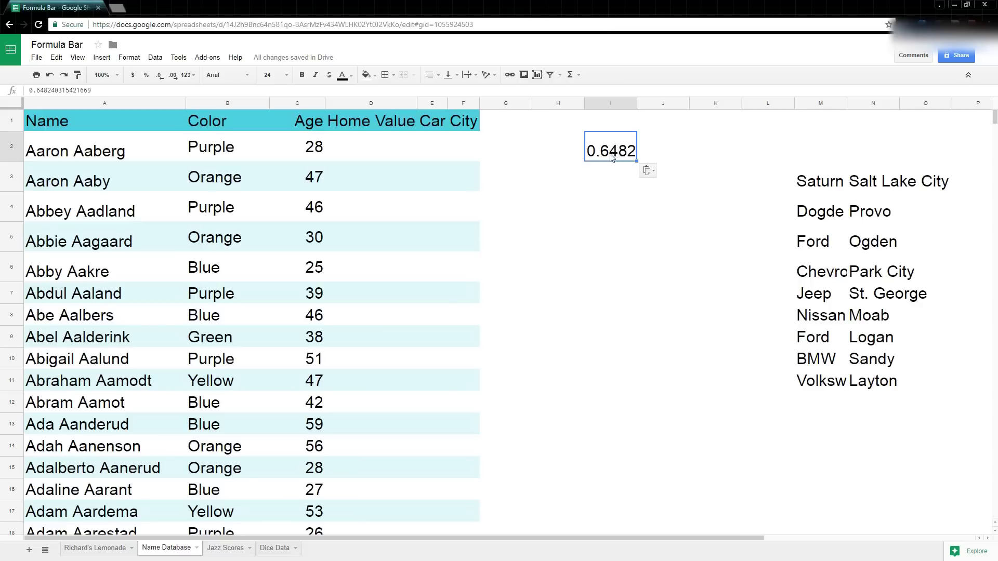
key("Delete")
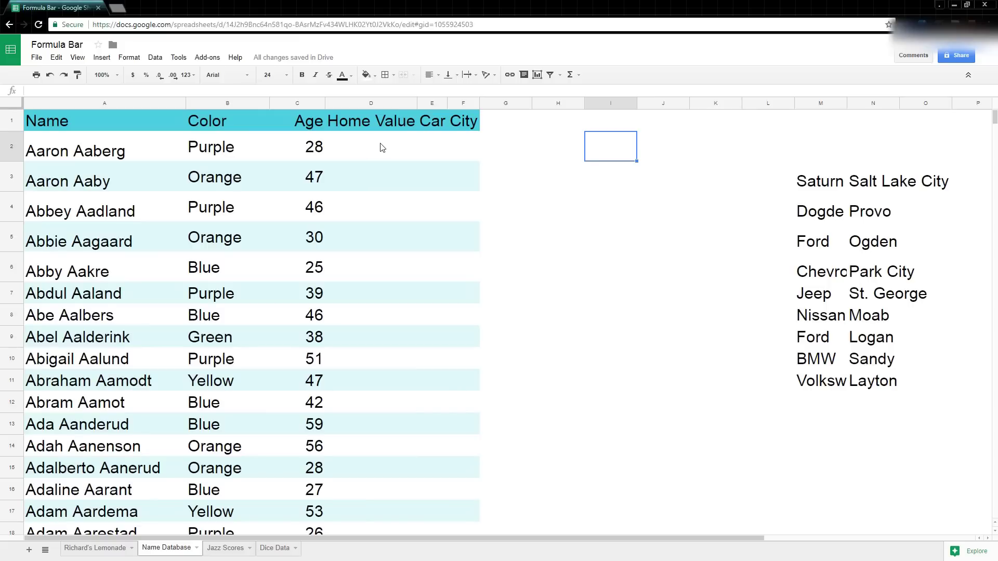
Enter the formula =randbetween(150000,750000) in cell D2 under Home Value
left_click(382, 152)
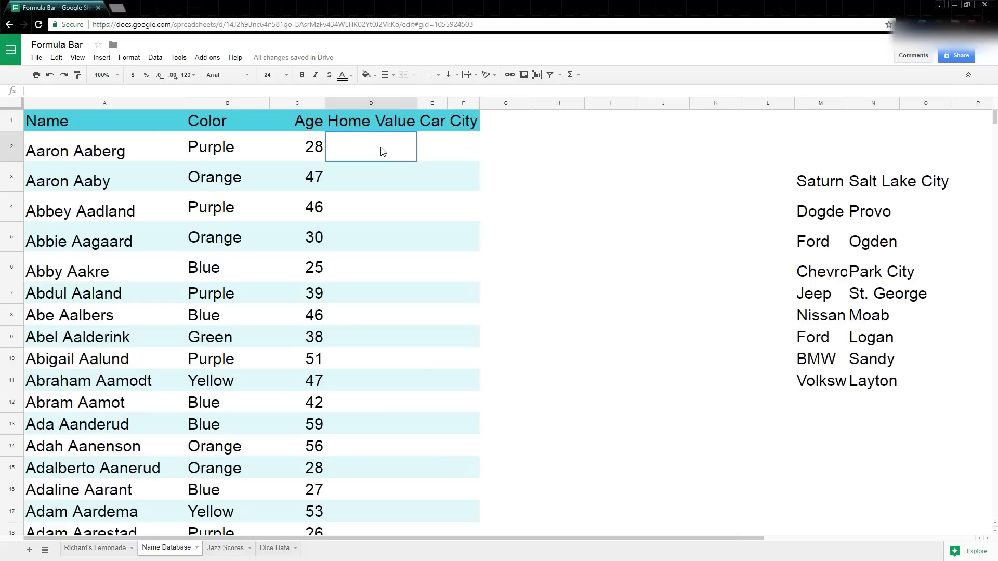
type("=rand")
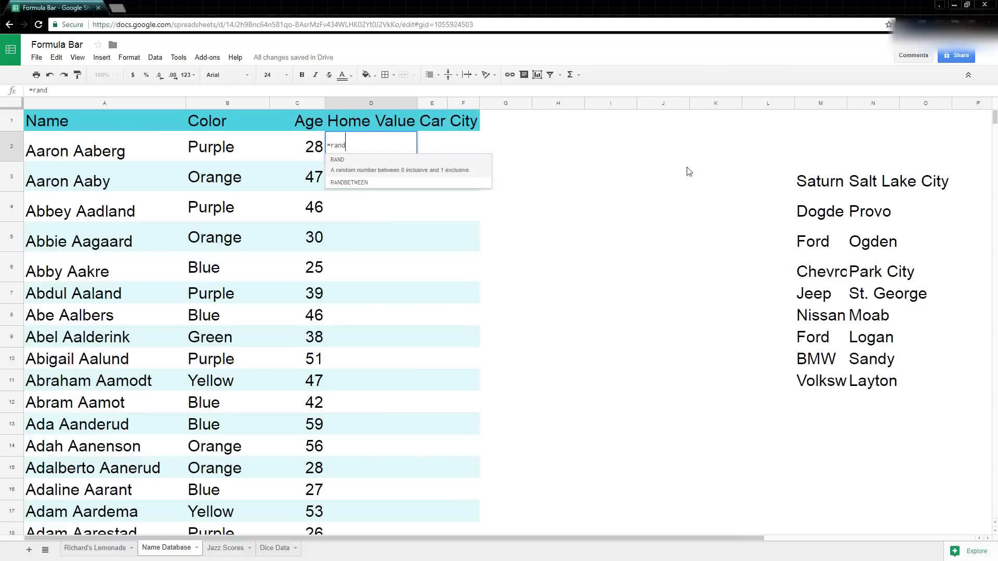
type("(")
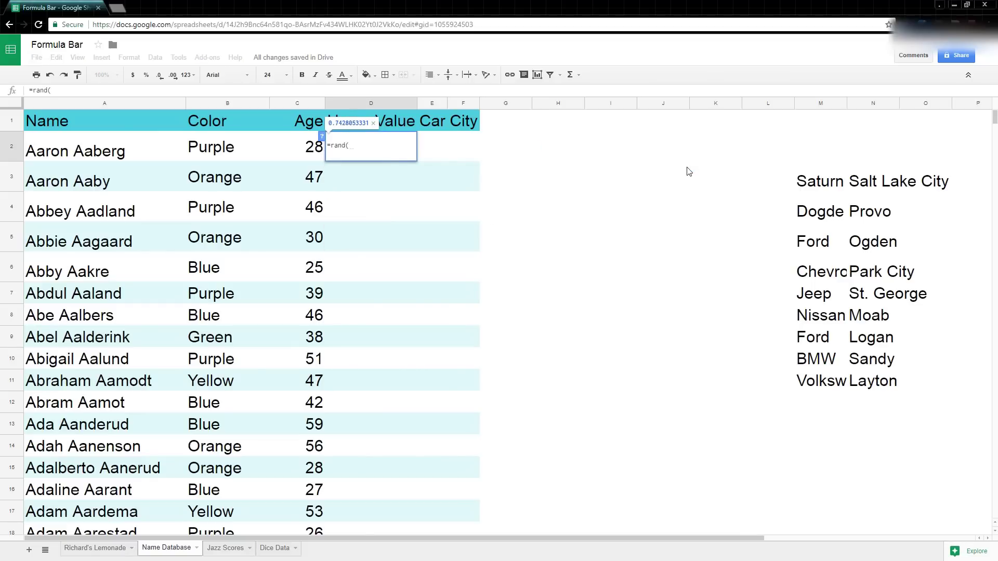
key("BackSpace")
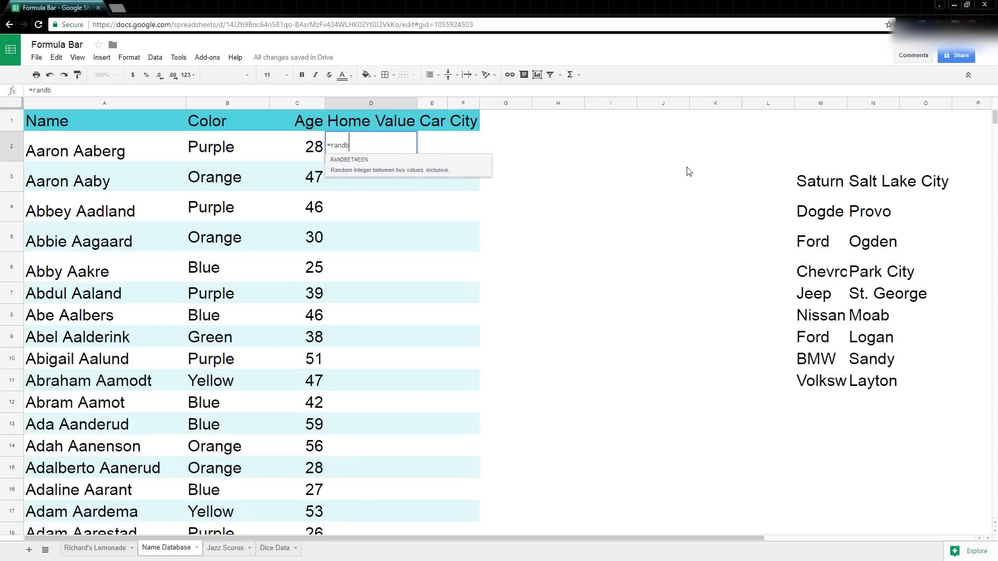
type("between(")
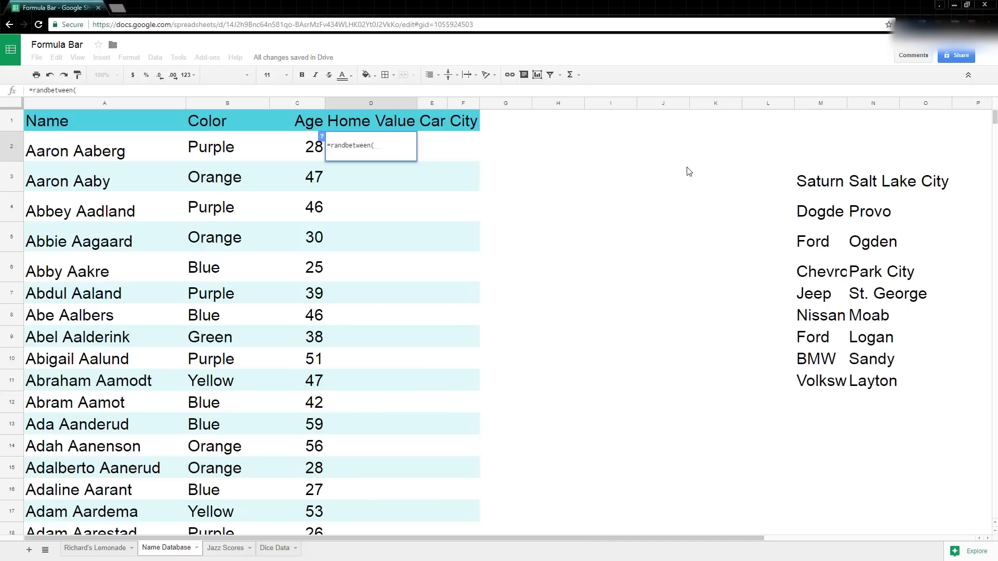
type("250")
key("BackSpace")
key("BackSpace")
key("BackSpace")
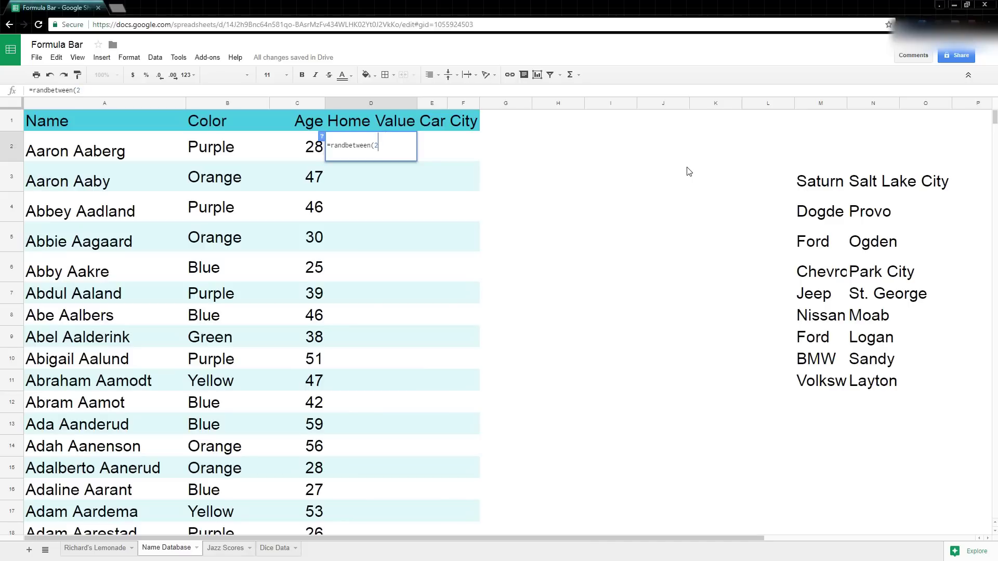
type("150000,")
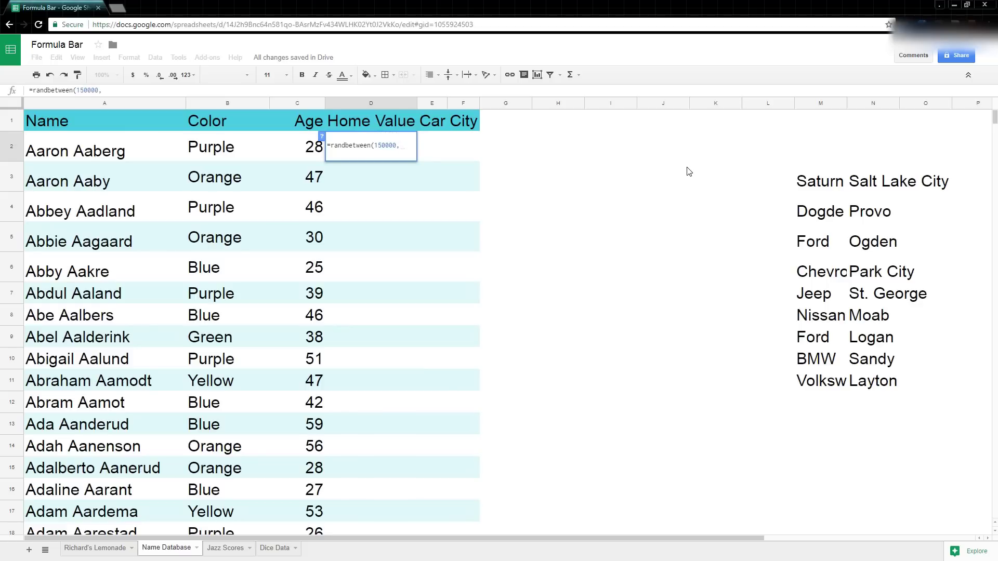
type("750")
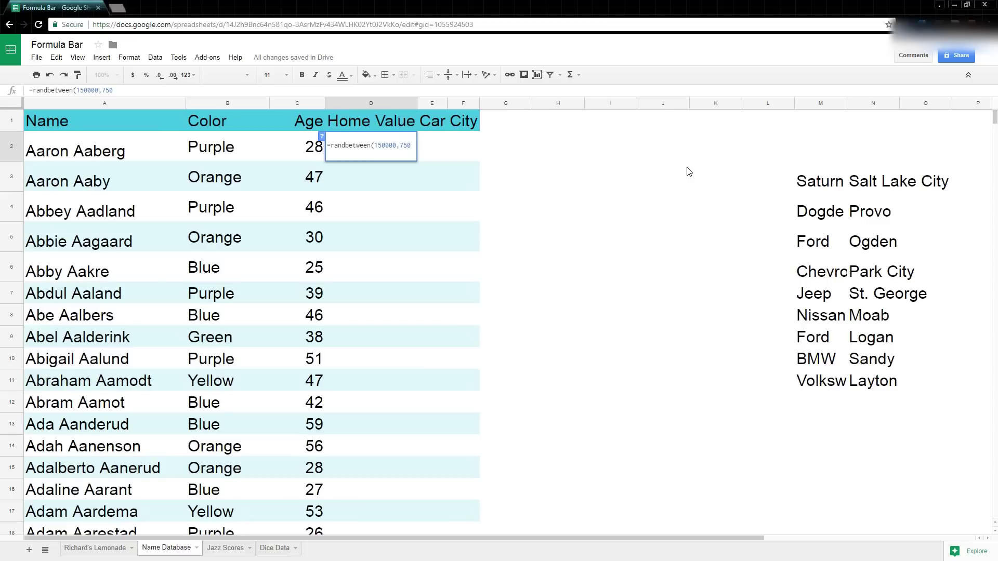
type("000)")
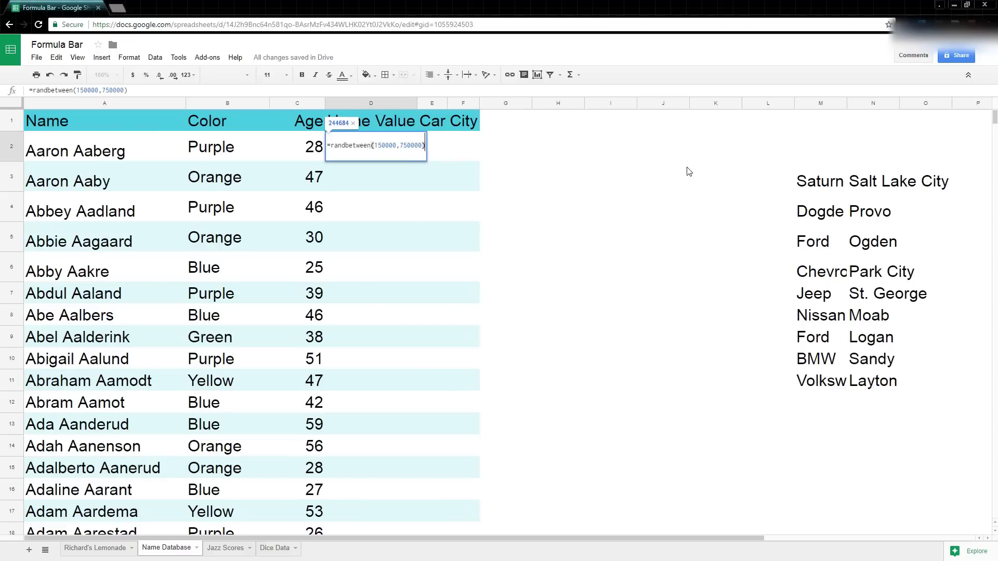
key("Return")
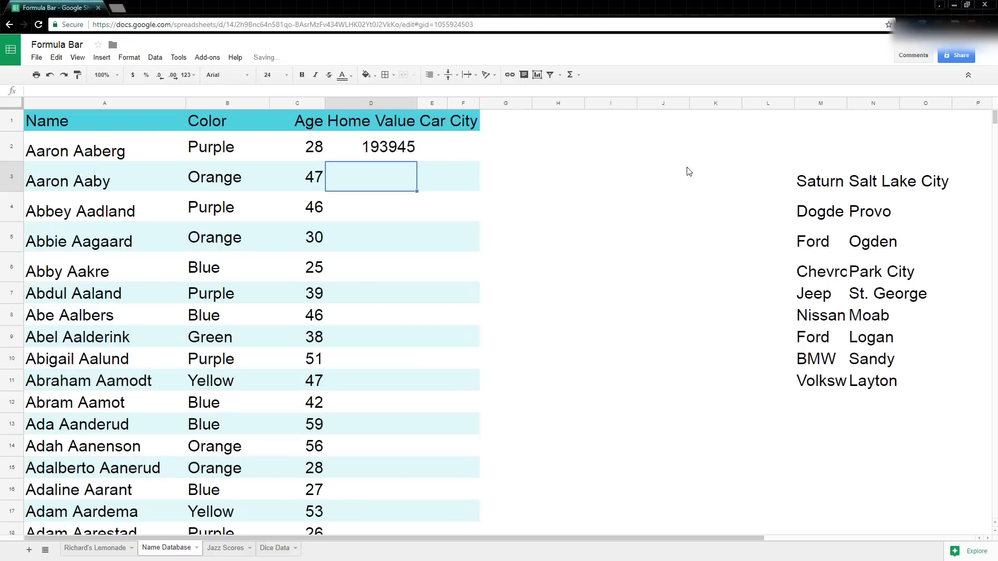
Fill the random home value formula from D2 down the rest of the Home Value column
left_click(391, 143)
double_click(417, 161)
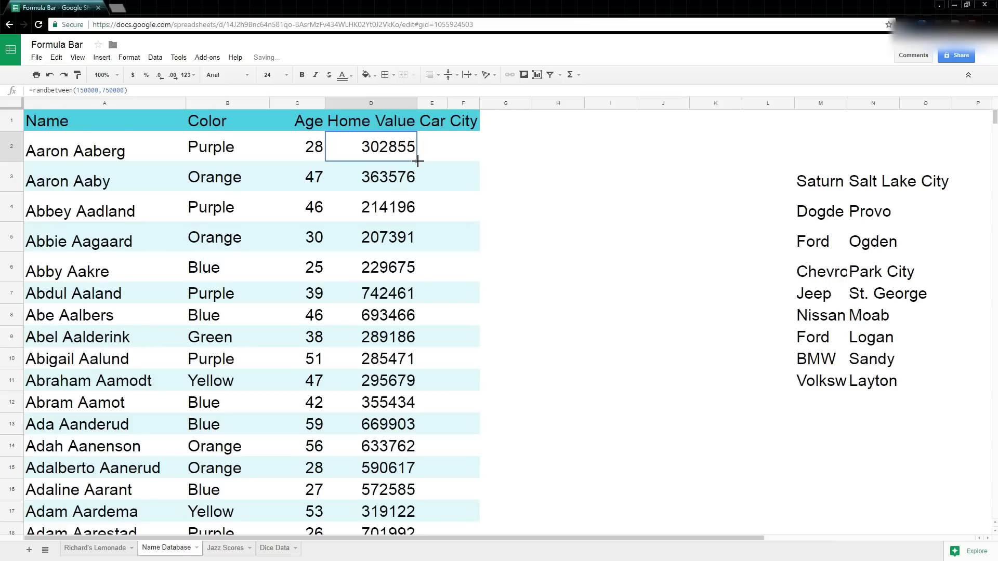
left_click_drag(418, 161, 422, 163)
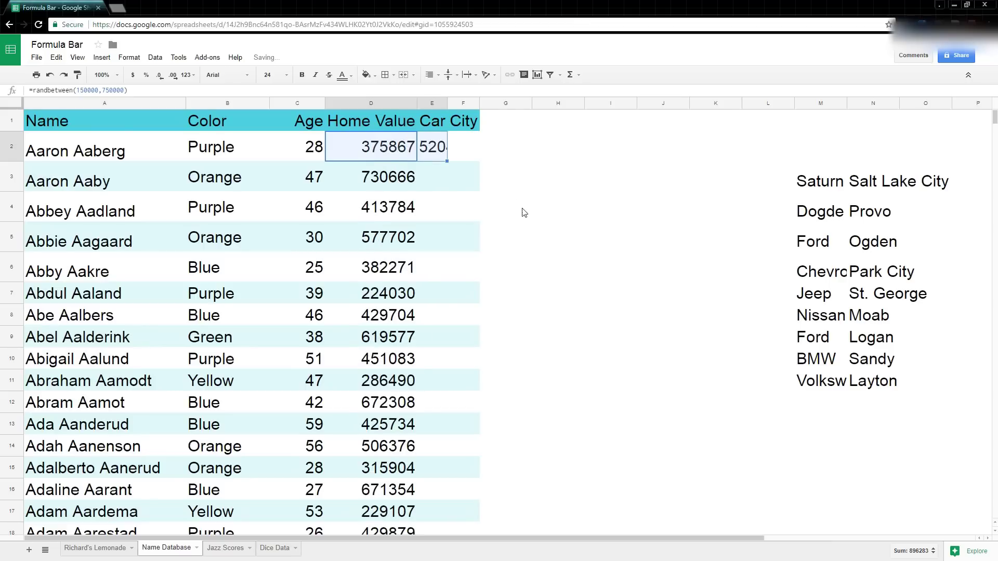
left_click(434, 151)
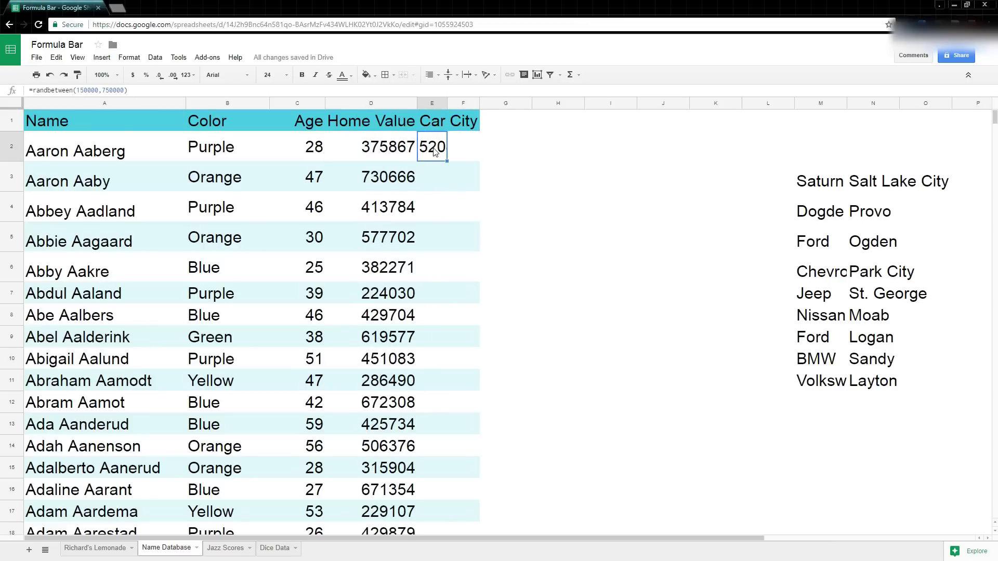
key("Delete")
left_click(483, 154)
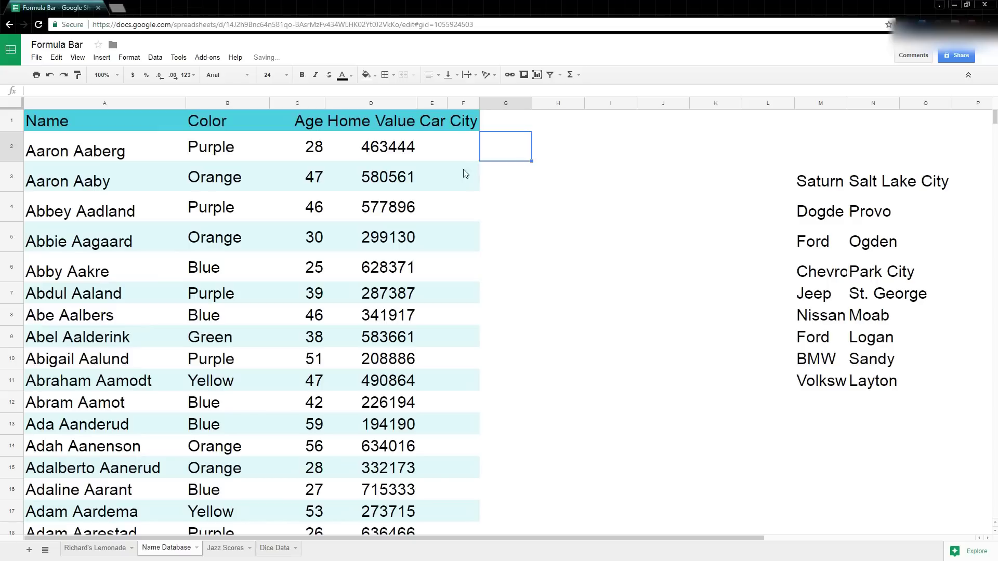
Convert the whole Home Value column from random formulas to static numbers by copying it and pasting values only over itself
left_click(387, 152)
left_click(386, 205)
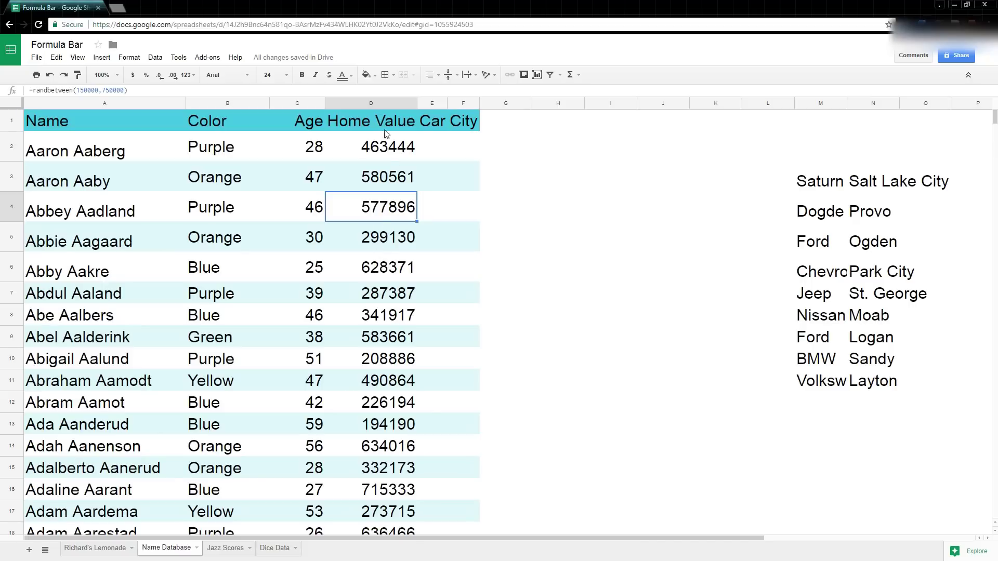
left_click(385, 104)
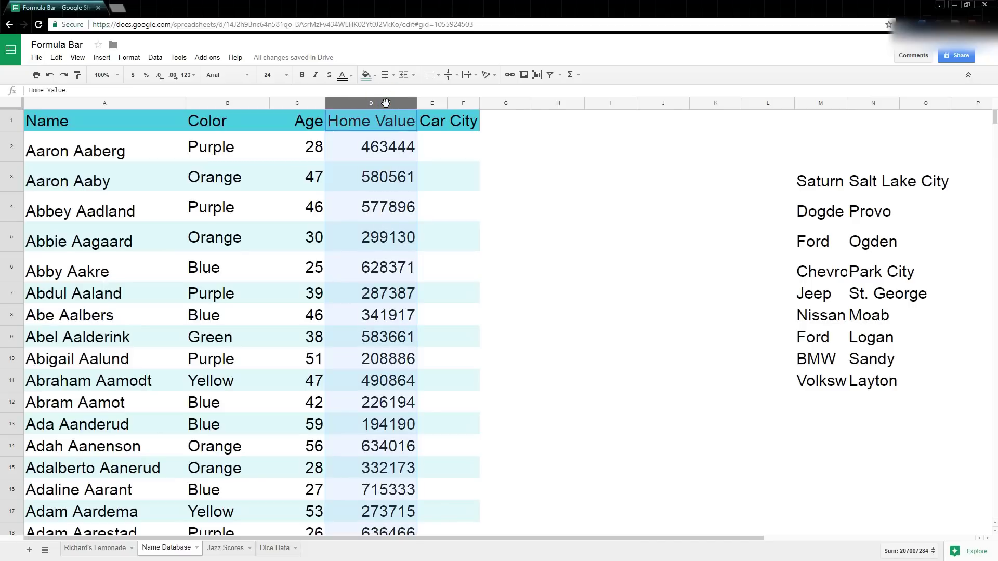
key("ctrl+c")
right_click(385, 150)
mouse_move(430, 204)
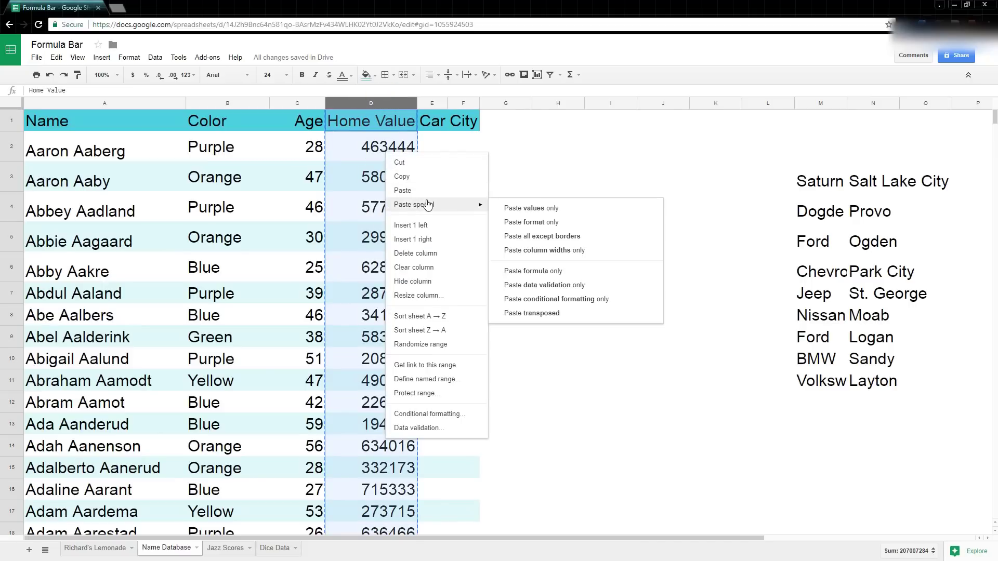
left_click(516, 208)
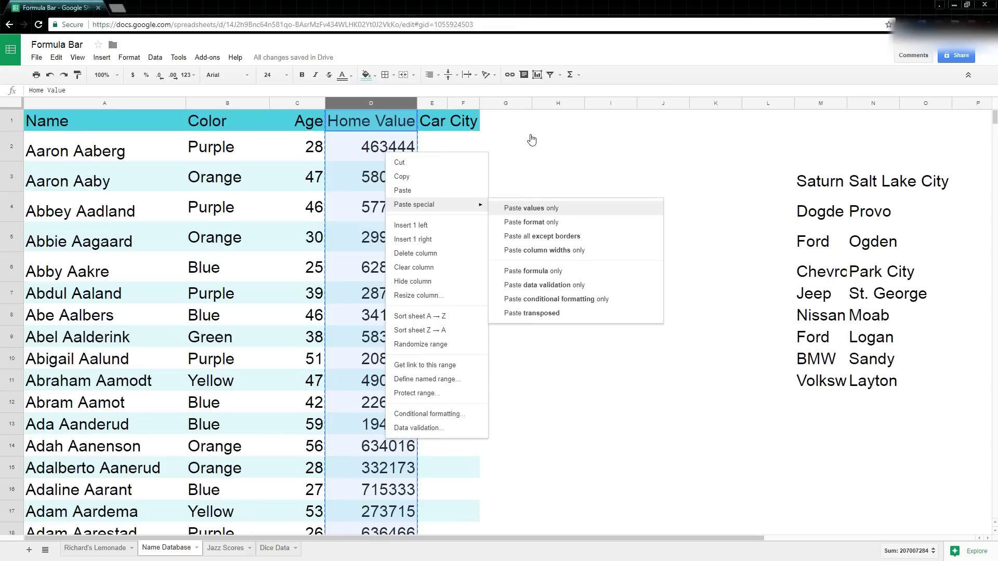
left_click(507, 205)
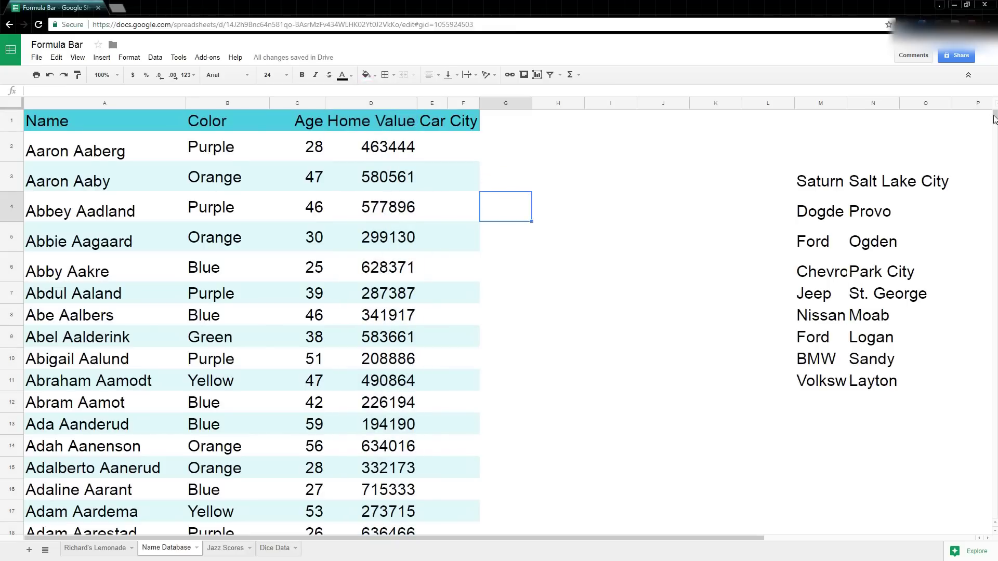
left_click_drag(995, 119, 982, 350)
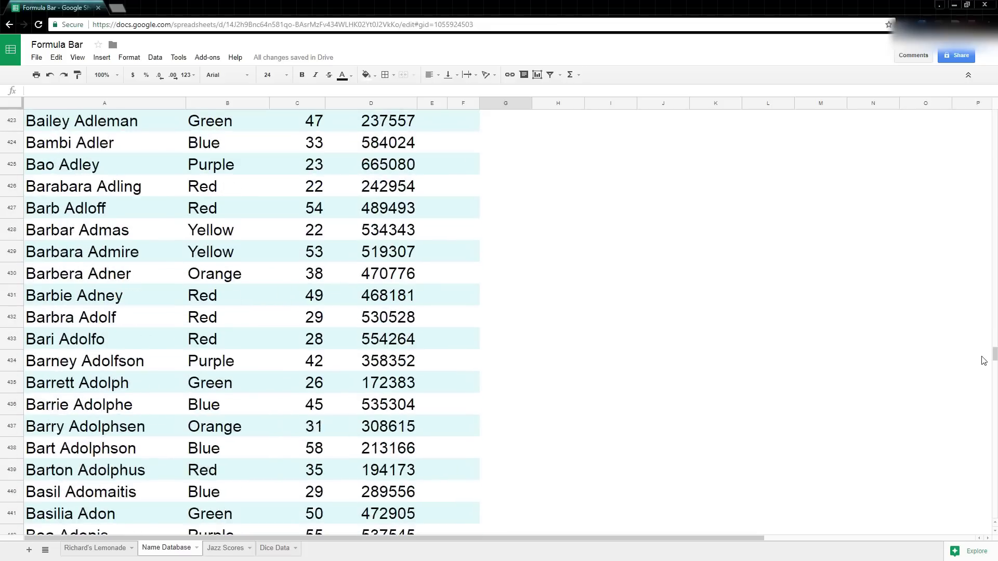
Number the car and city list from 1 to 9 in cells L3 to L11
scroll(501, 375, "down", 3)
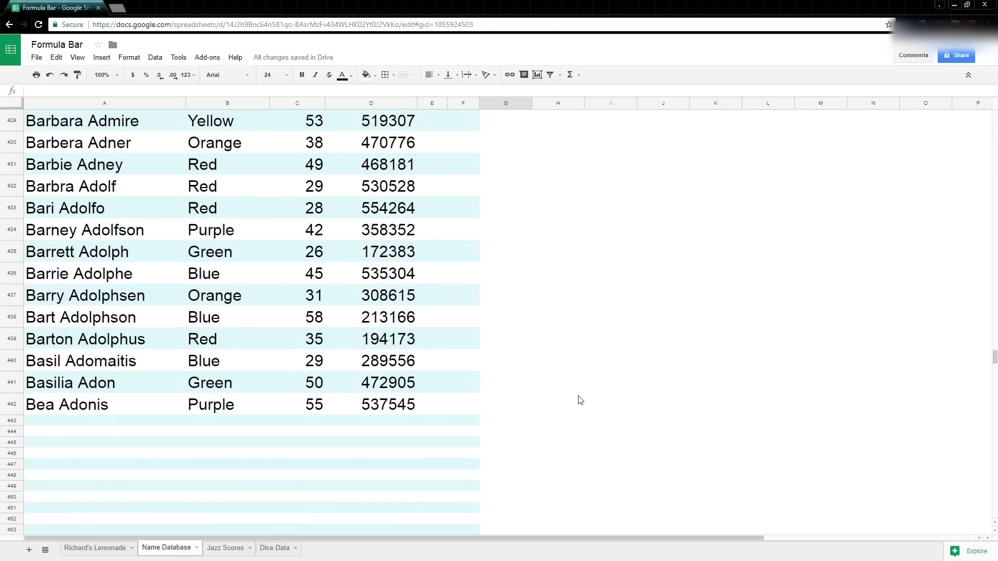
left_click_drag(993, 357, 964, 100)
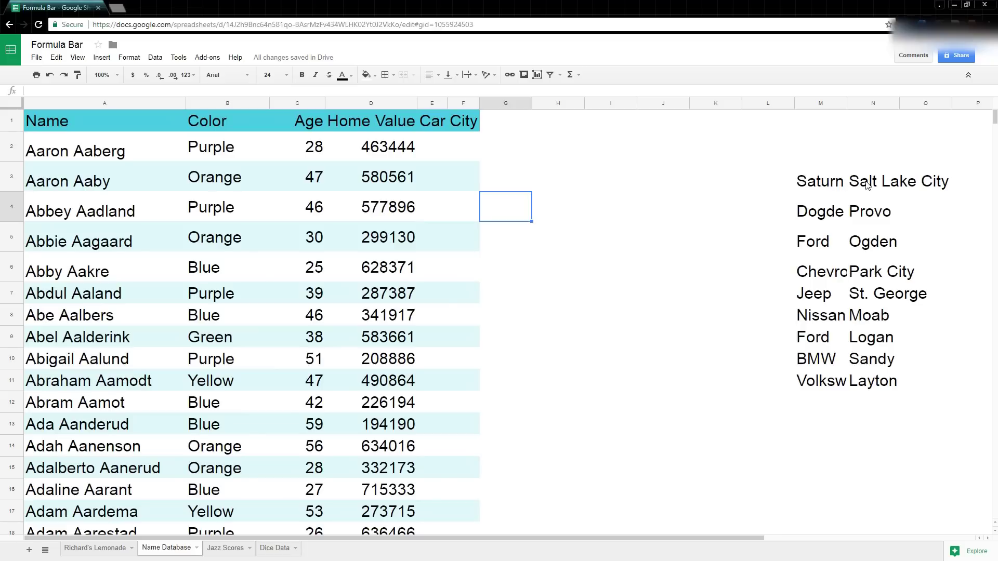
left_click(775, 180)
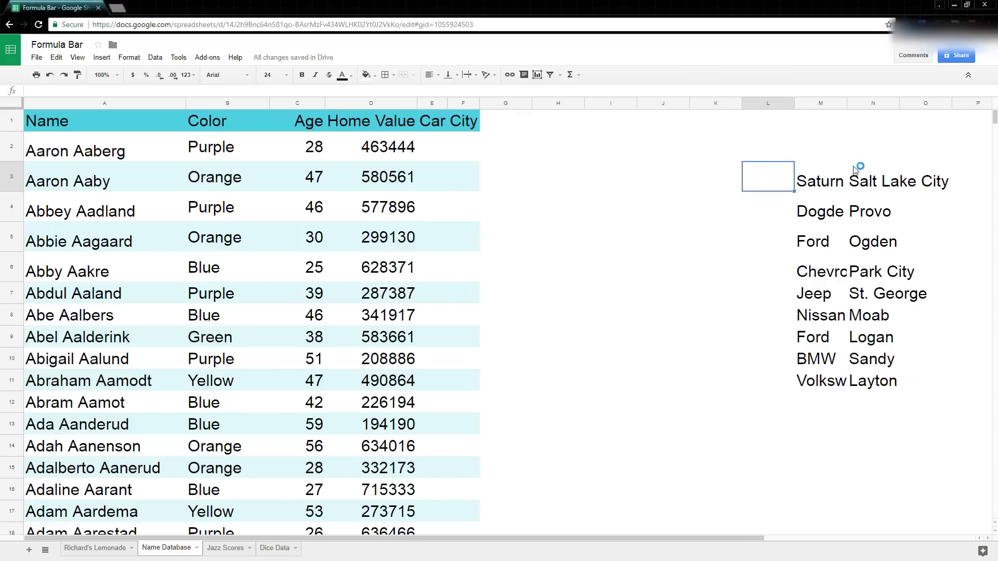
type("1")
key("Return")
type("2")
key("Return")
type("3")
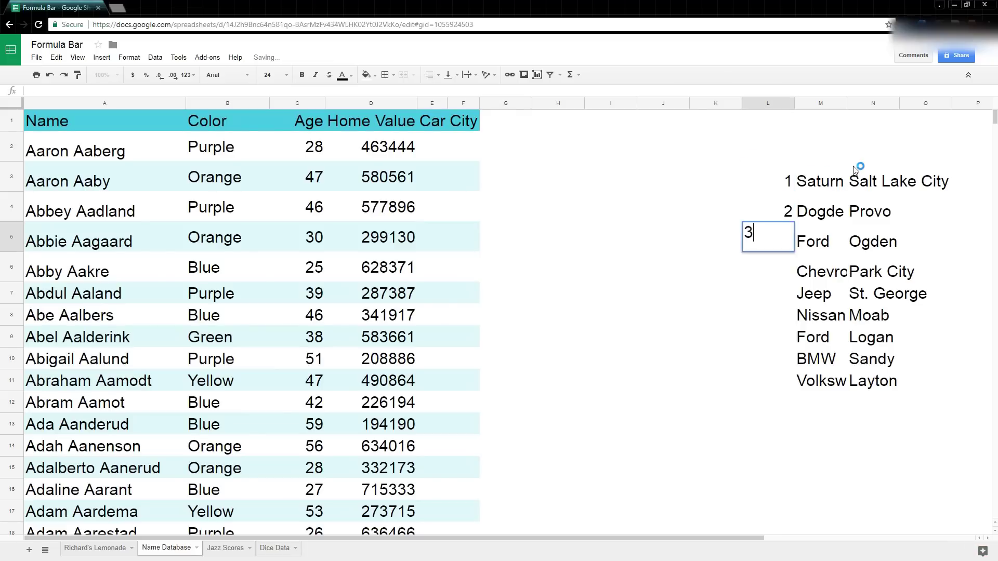
key("Return")
type("4")
key("Return")
type("5")
key("Return")
type("6")
key("Return")
type("7")
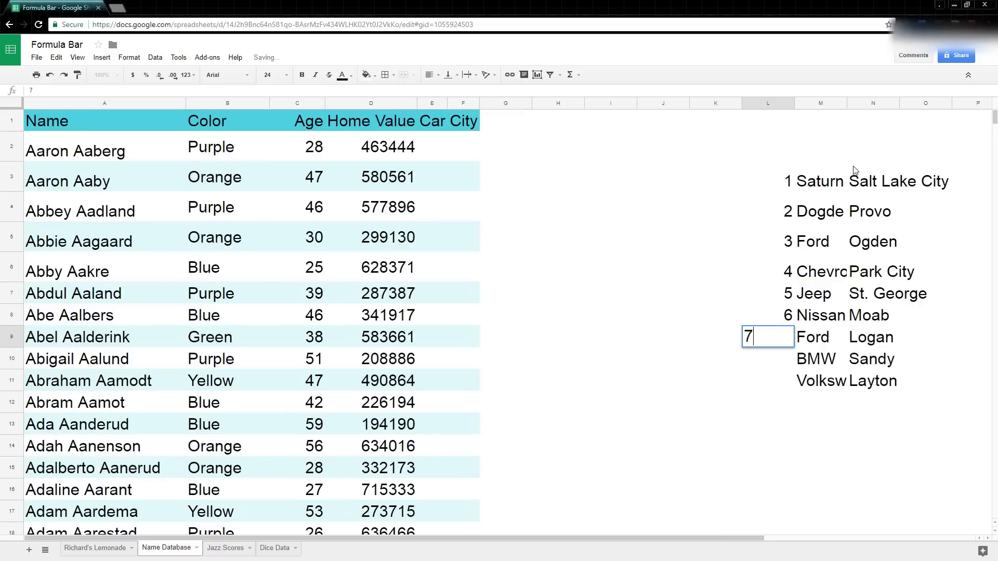
key("Return")
type("8")
key("Return")
type("9")
key("Return")
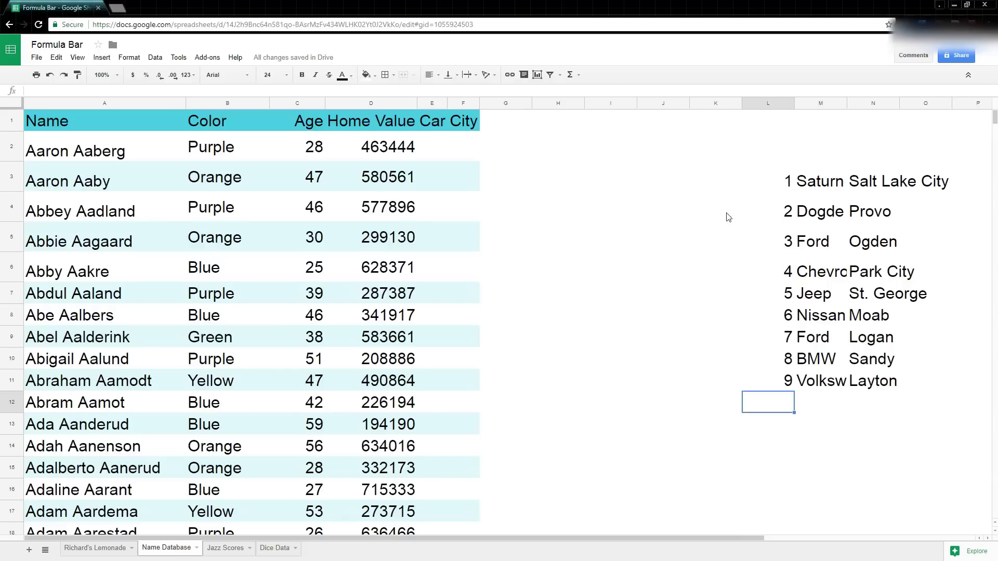
Enter the formula =vlookup(randbetween(1,9),L:N,2,false) in cell E2 under Car and widen column E to fit the car names
left_click(438, 150)
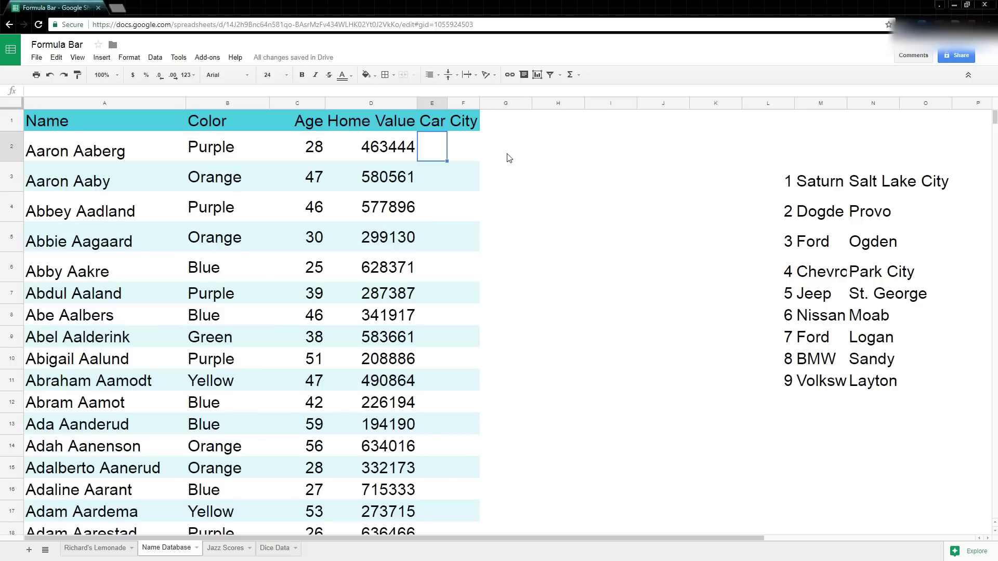
type("=")
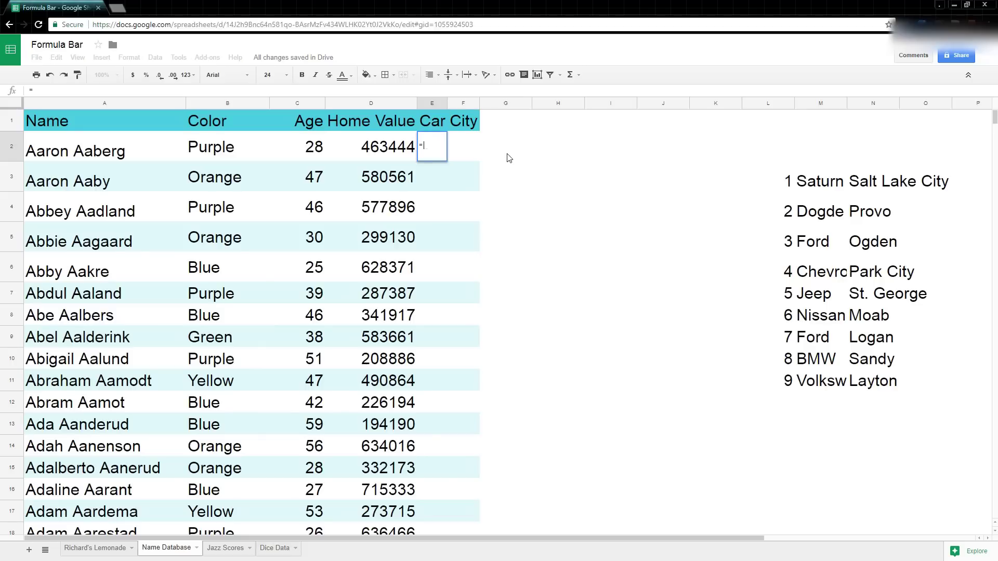
type("vlookup(")
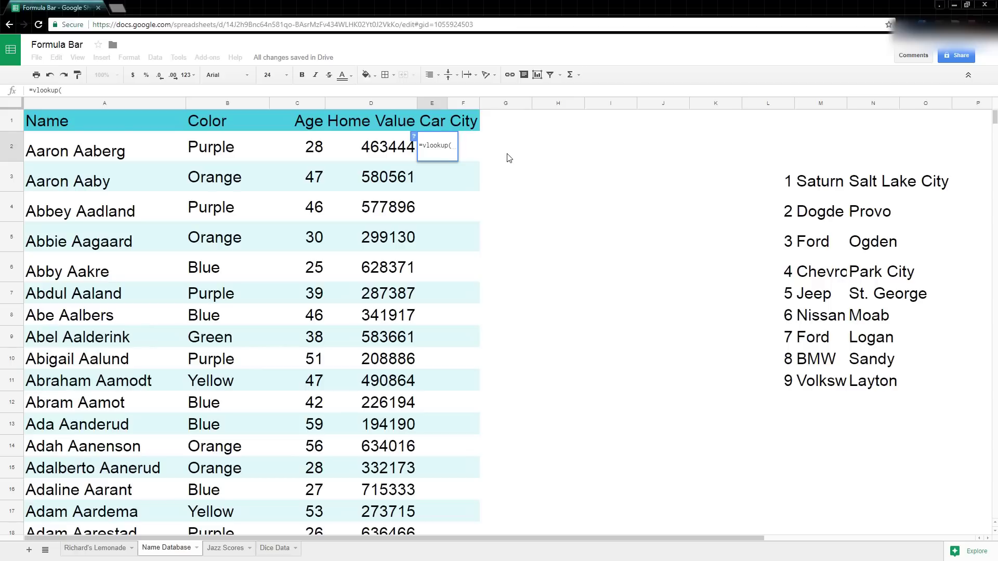
type("r")
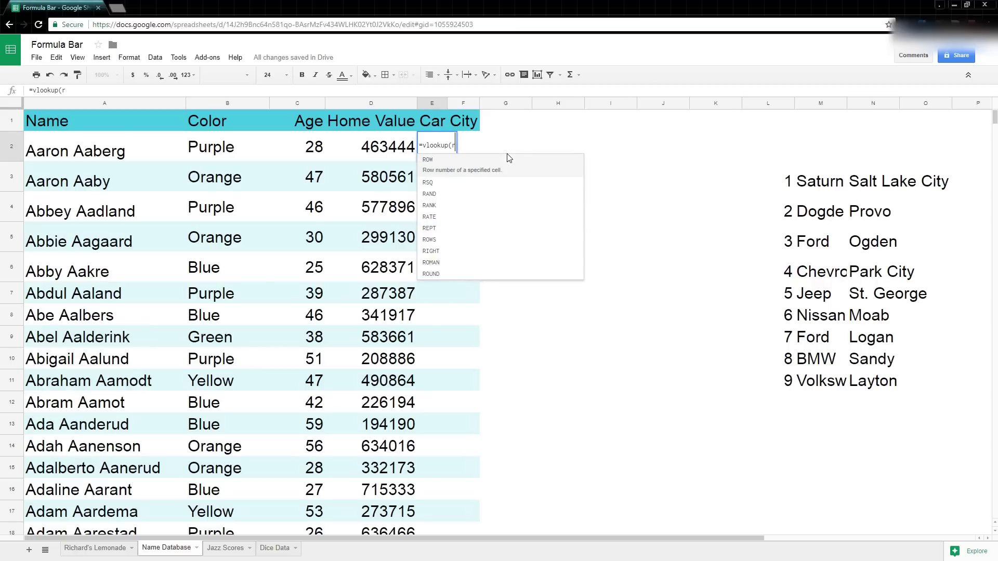
type("andbetween")
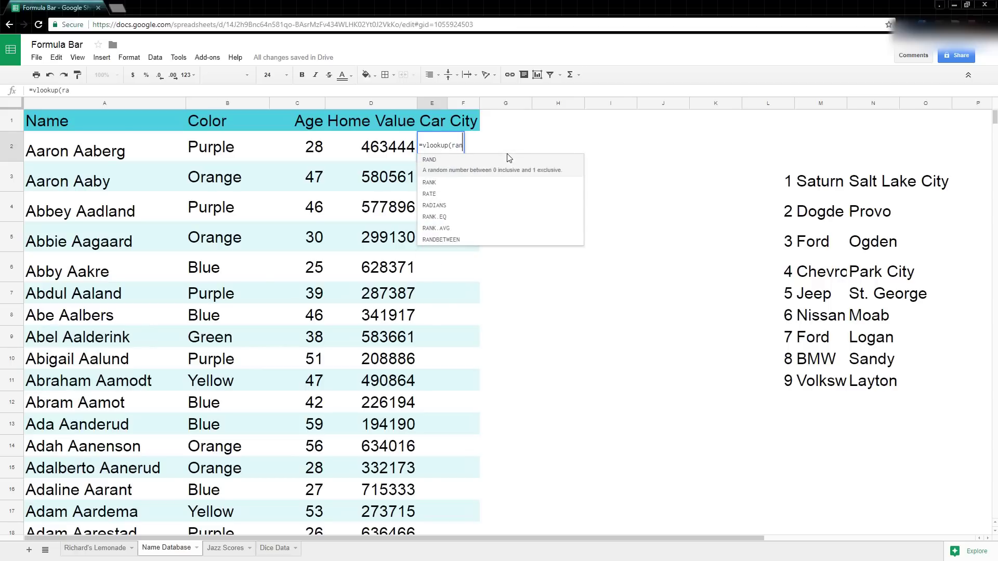
type("(")
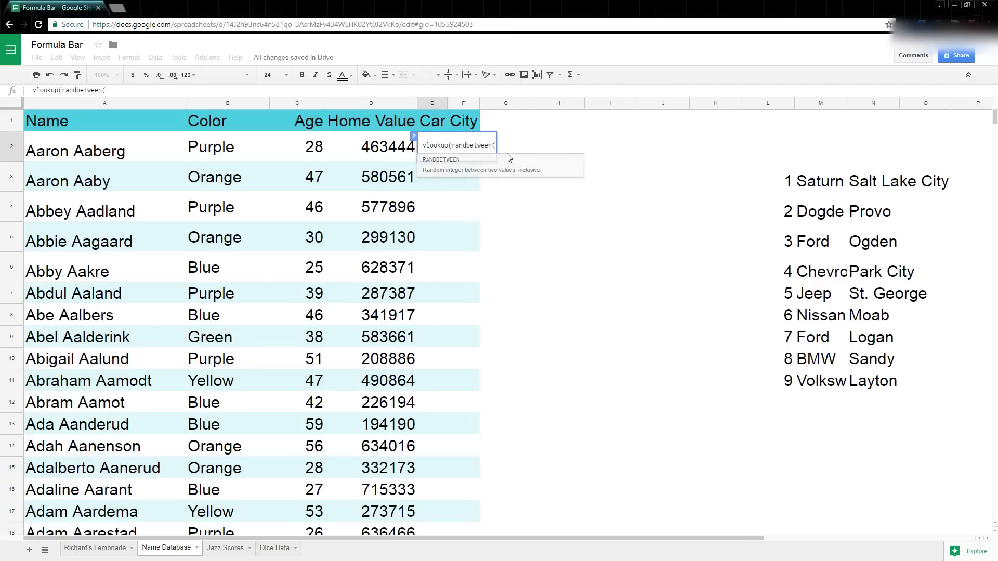
type("1")
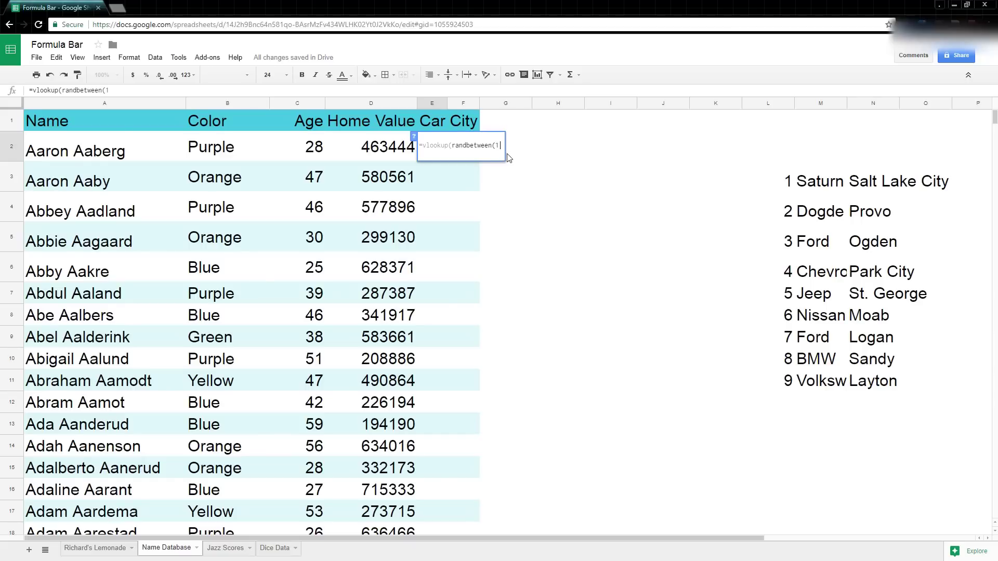
type(",9),")
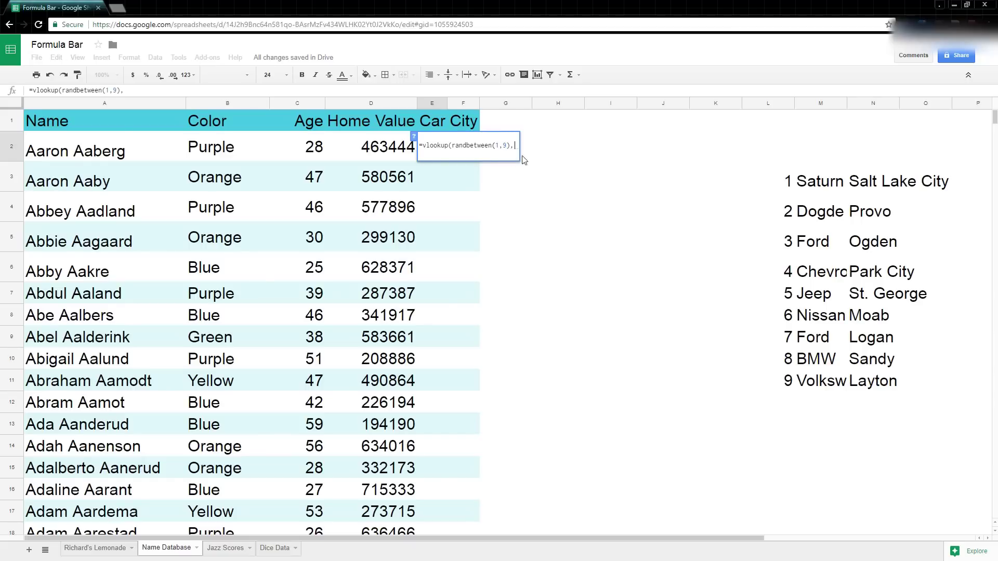
left_click_drag(773, 104, 861, 101)
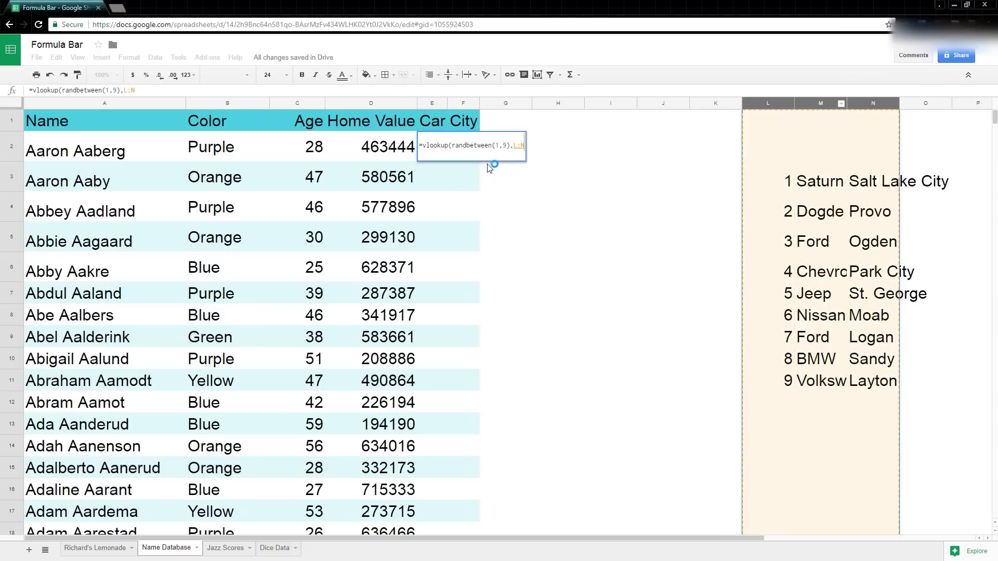
type(",")
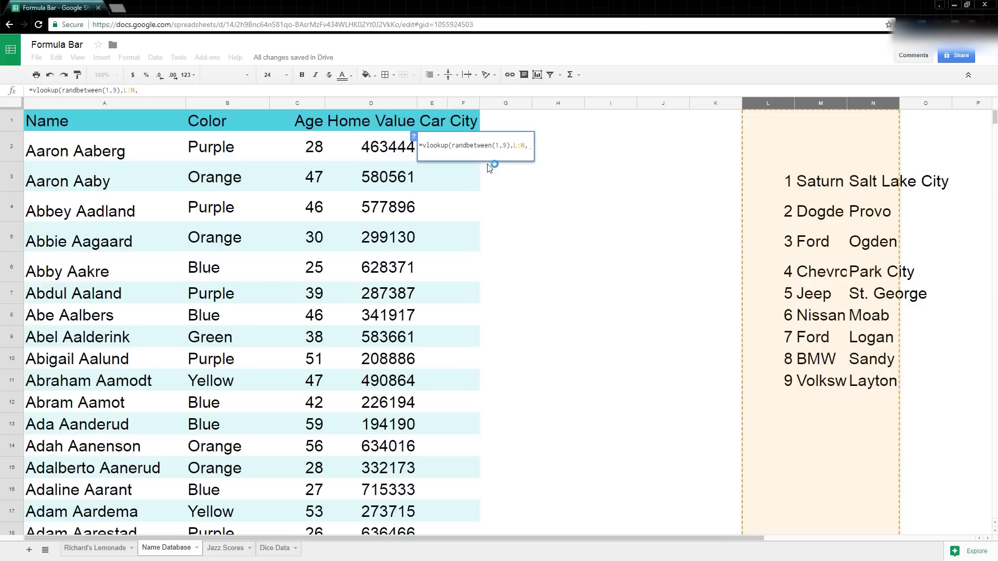
type("2,false")
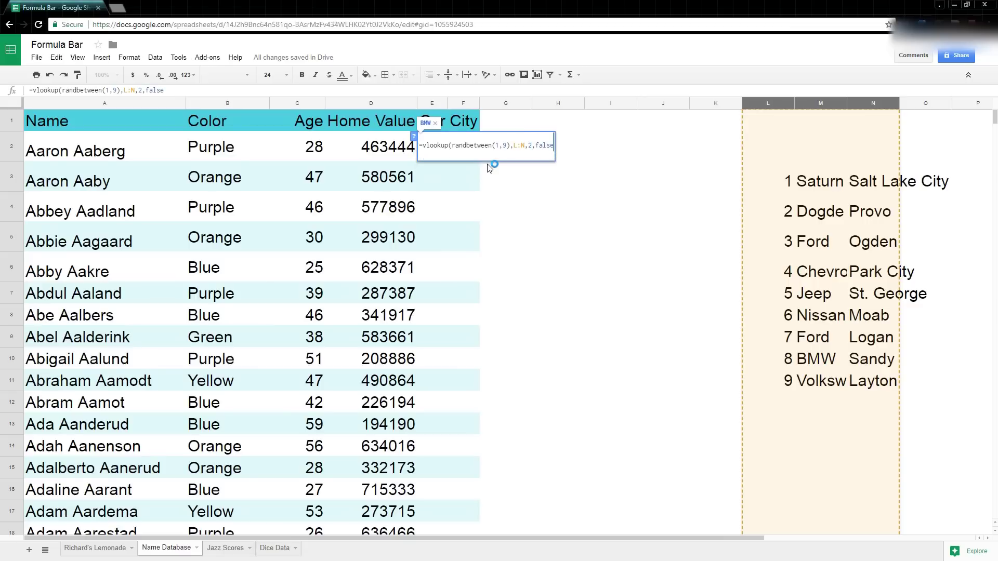
key("Return")
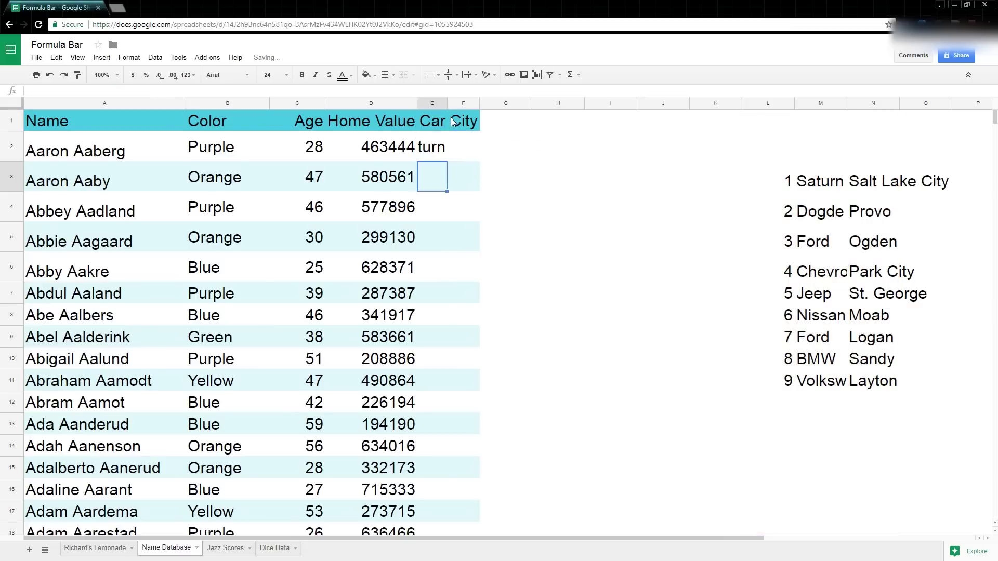
left_click_drag(445, 99, 469, 99)
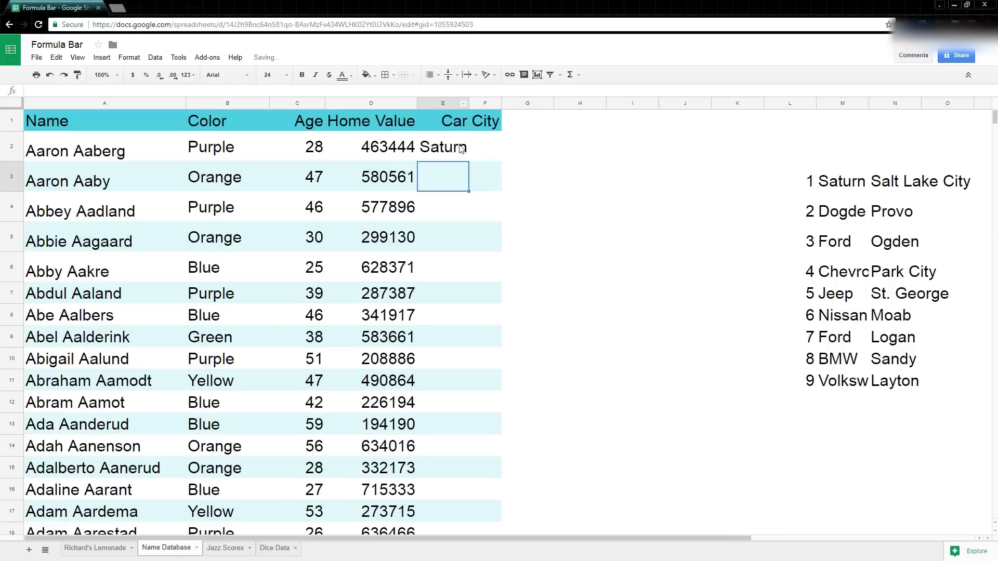
Try to extend the Car lookup formula from E2 across into F2, and clear F2
left_click(460, 147)
left_click_drag(469, 161, 488, 147)
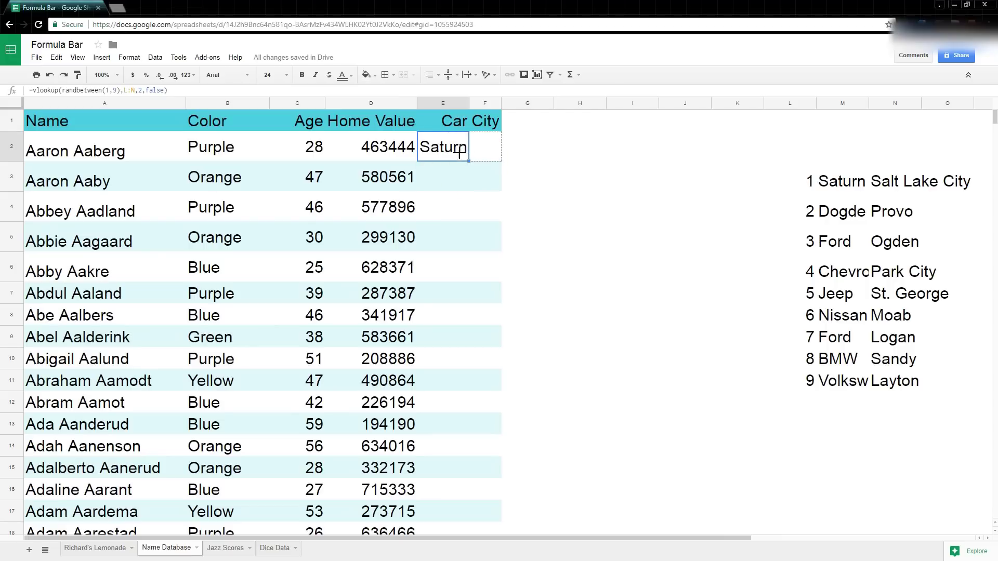
left_click(485, 148)
key("Delete")
Fill the random car lookup formula from E2 down the rest of the Car column
left_click(466, 159)
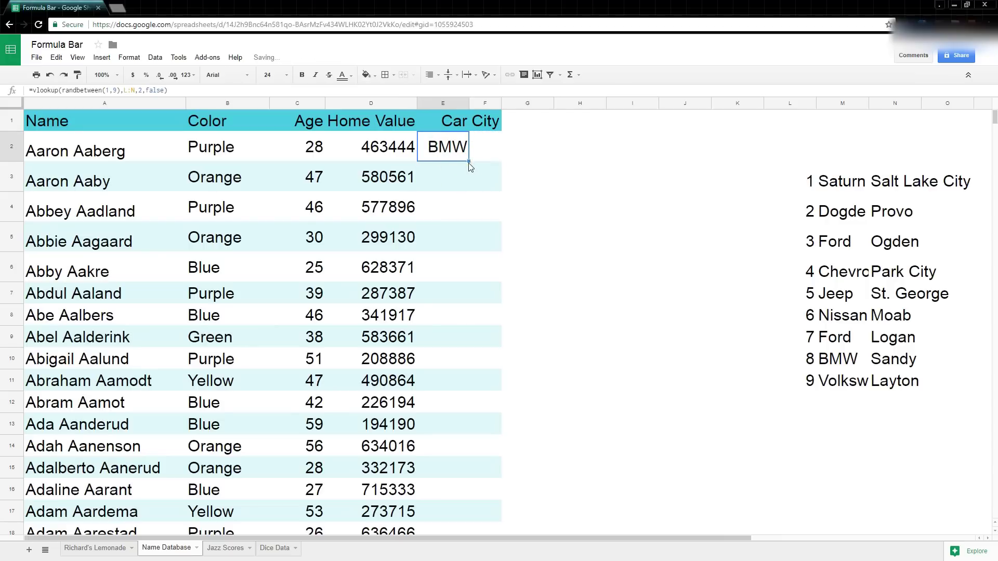
double_click(469, 162)
left_click(543, 188)
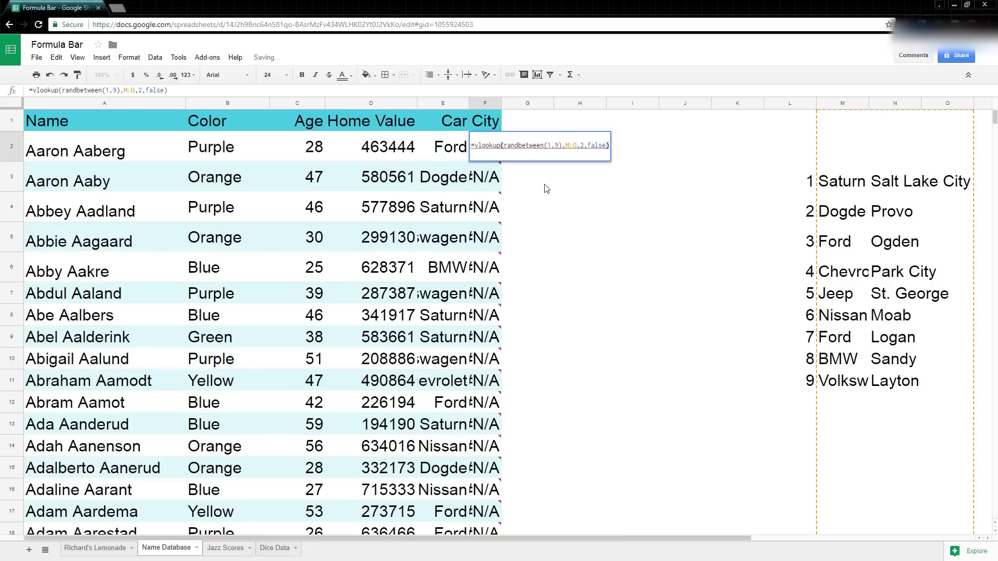
Clear the entire contents of the City column F
left_click(485, 102)
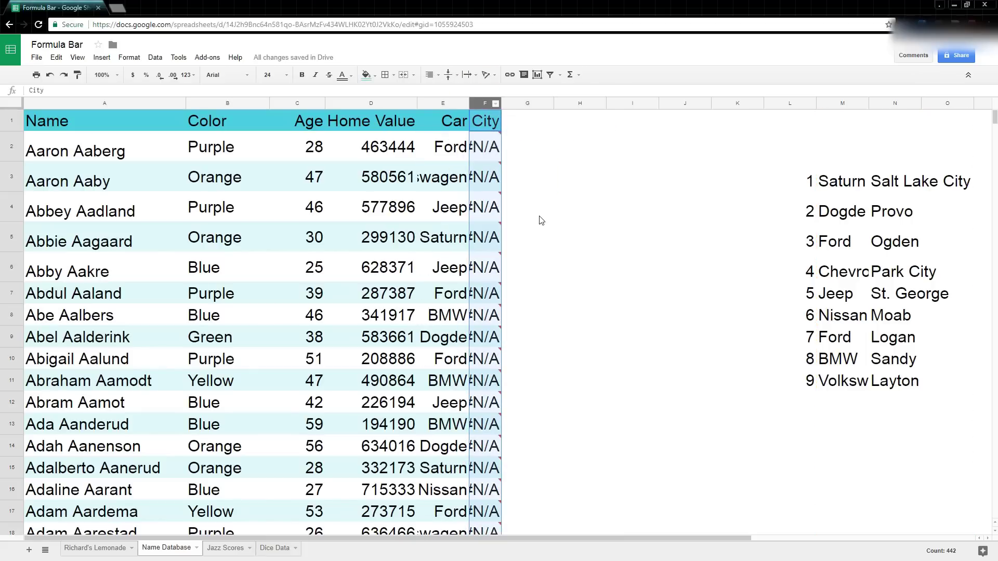
key("Delete")
left_click(457, 148)
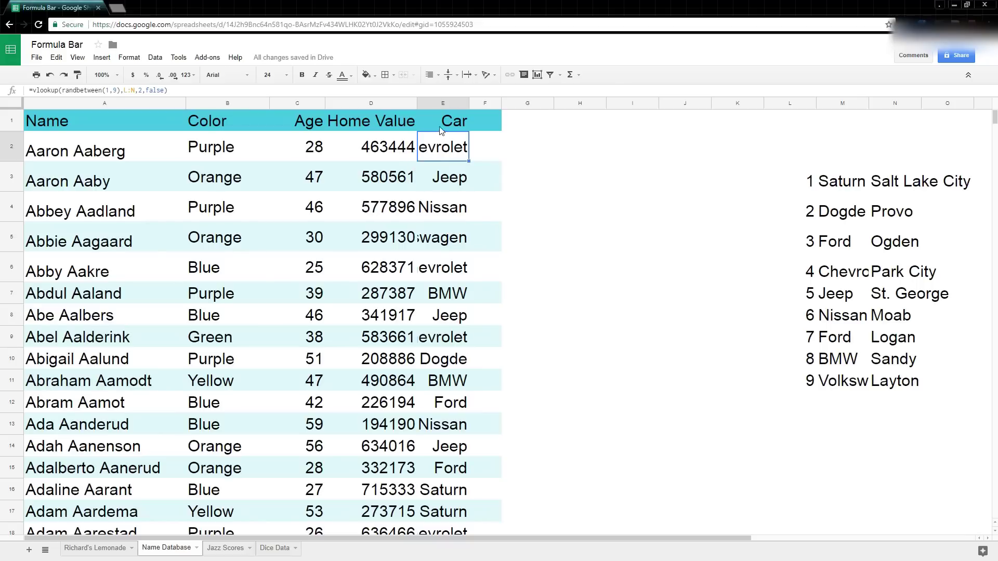
Convert the whole Car column from lookup formulas to static text by copying it and pasting values only over itself
left_click(439, 104)
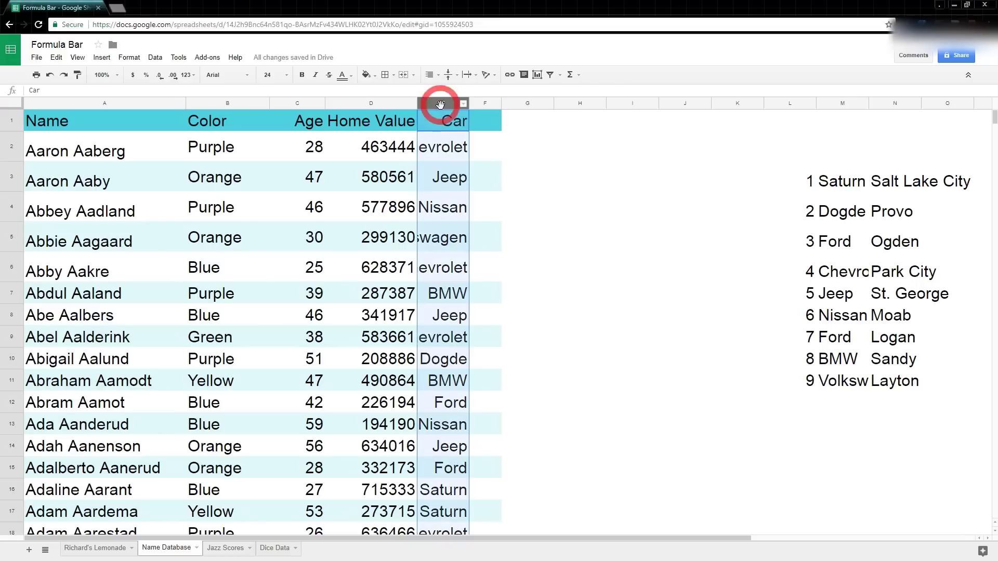
right_click(438, 169)
mouse_move(479, 218)
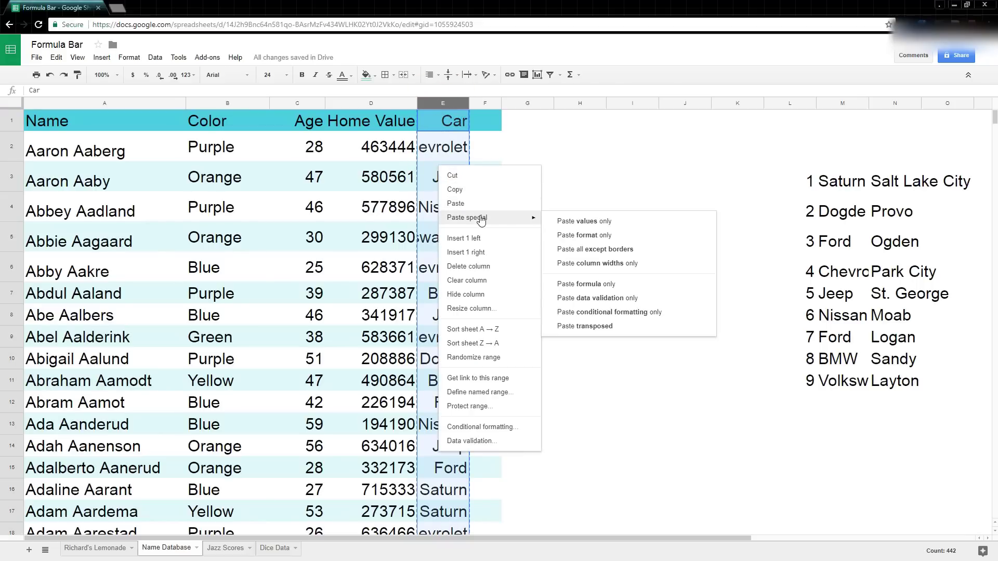
left_click(570, 222)
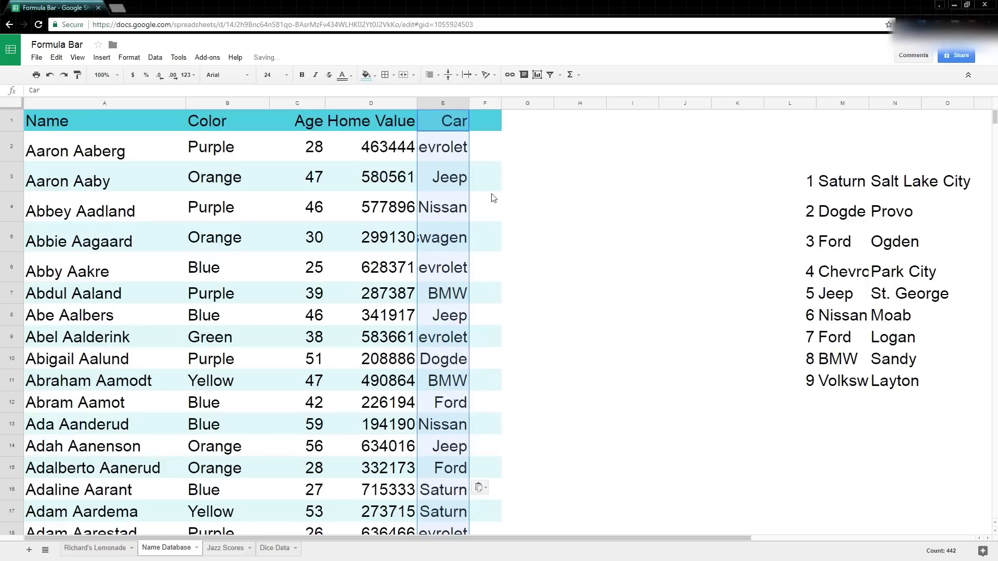
left_click(560, 200)
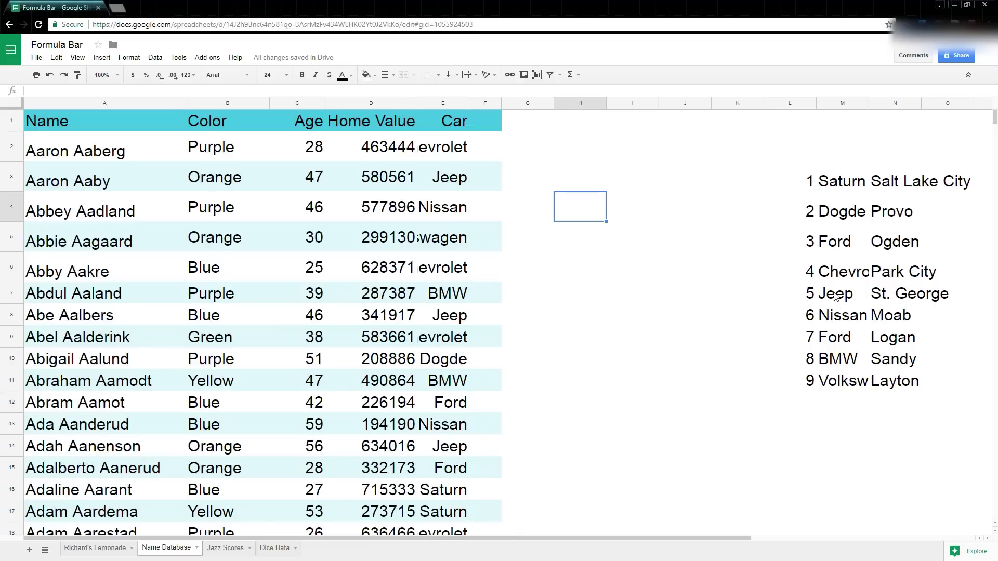
Enter the header City in cell F1
left_click(484, 124)
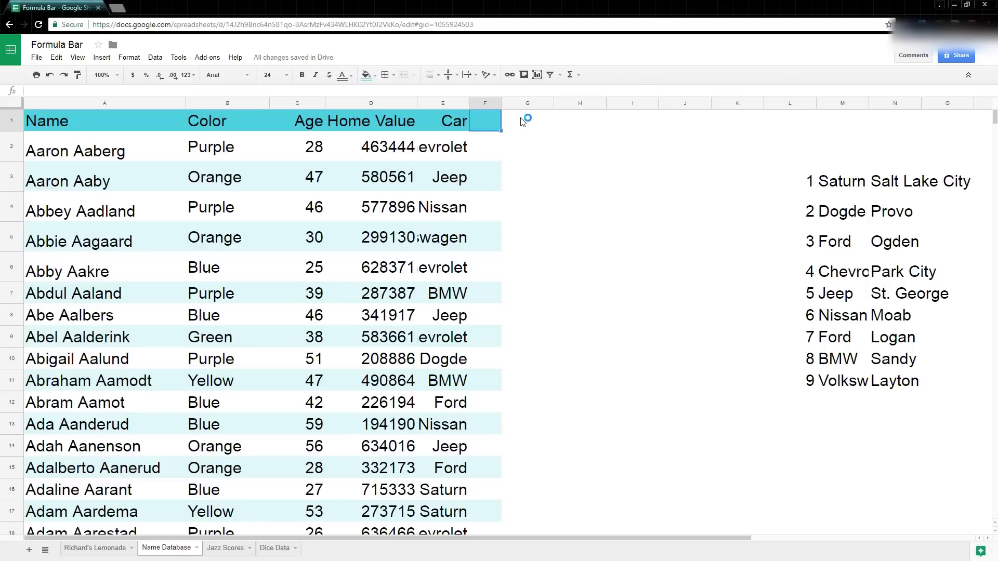
type("City")
key("Return")
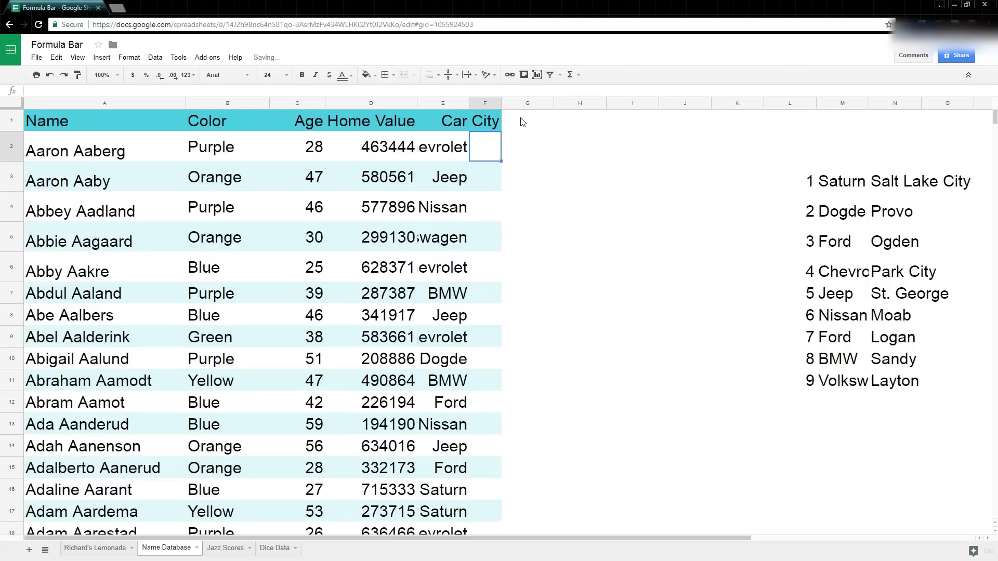
Enter =vlookup(randbetween(1,9),L:N,3,false) in cell F2 and fill it down the rest of the City column
type("=vloo")
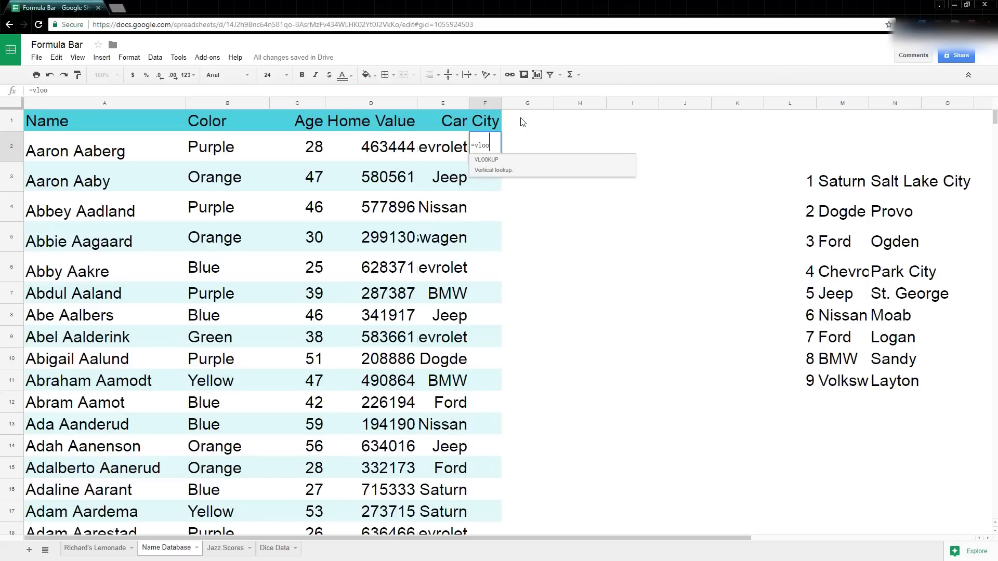
type("kup(randbet")
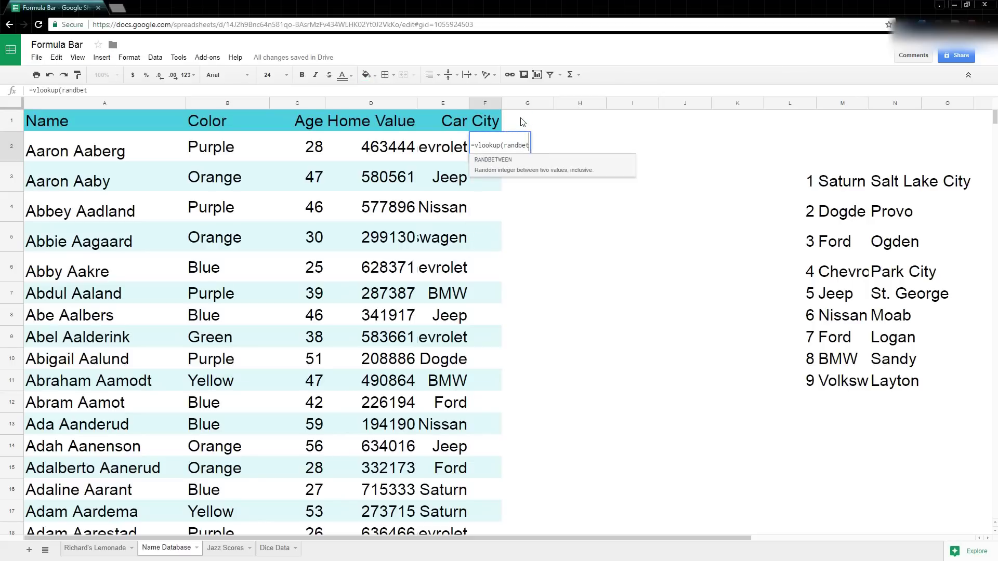
type("ween(1,")
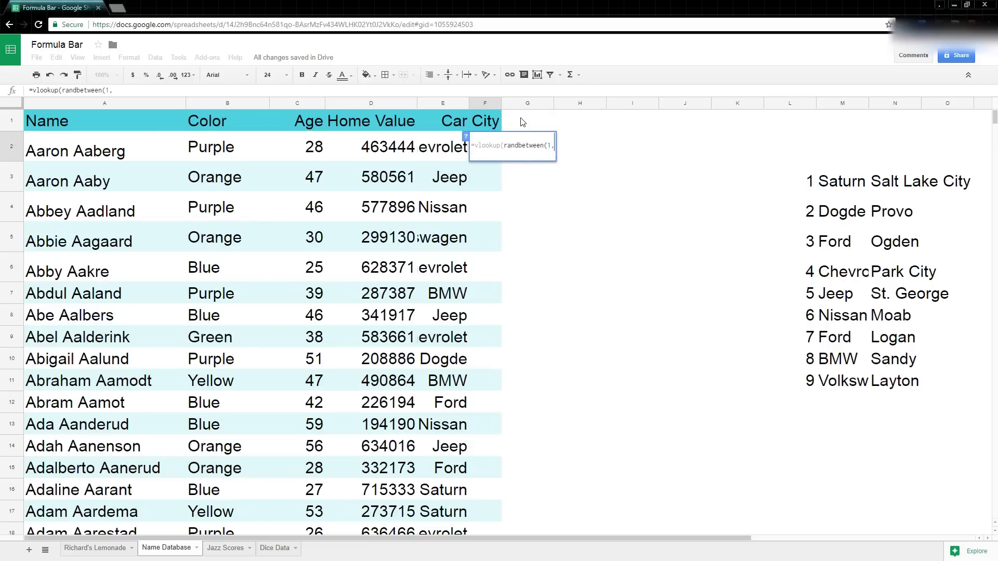
type("9),")
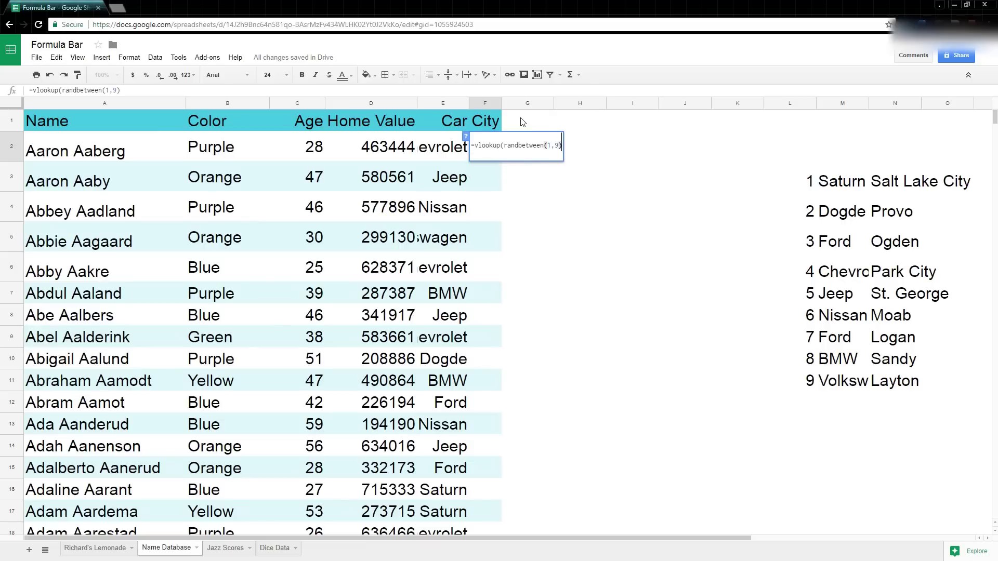
left_click(831, 105)
left_click_drag(798, 106, 891, 107)
type(",L:N,")
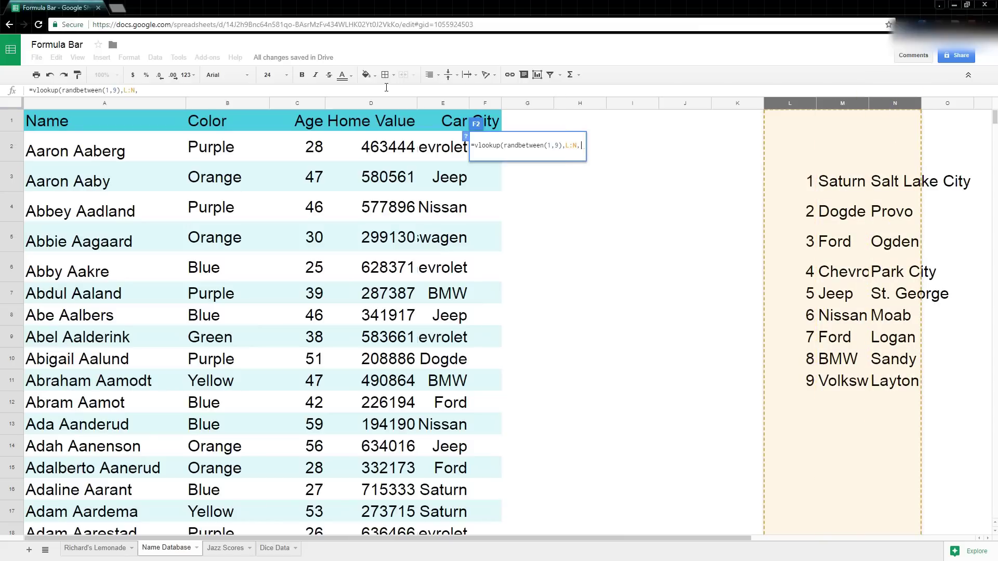
type("3,false)")
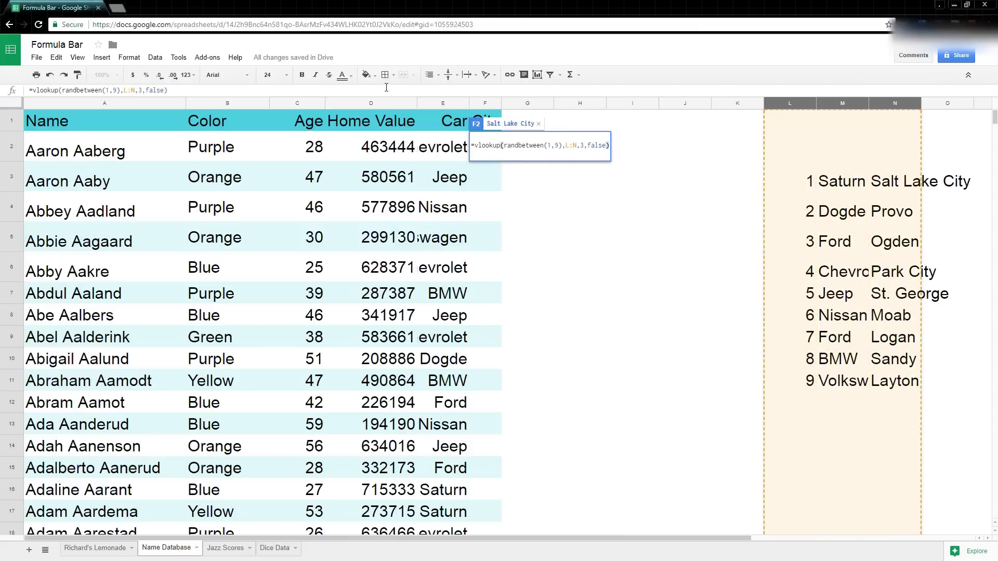
key("Return")
left_click(485, 150)
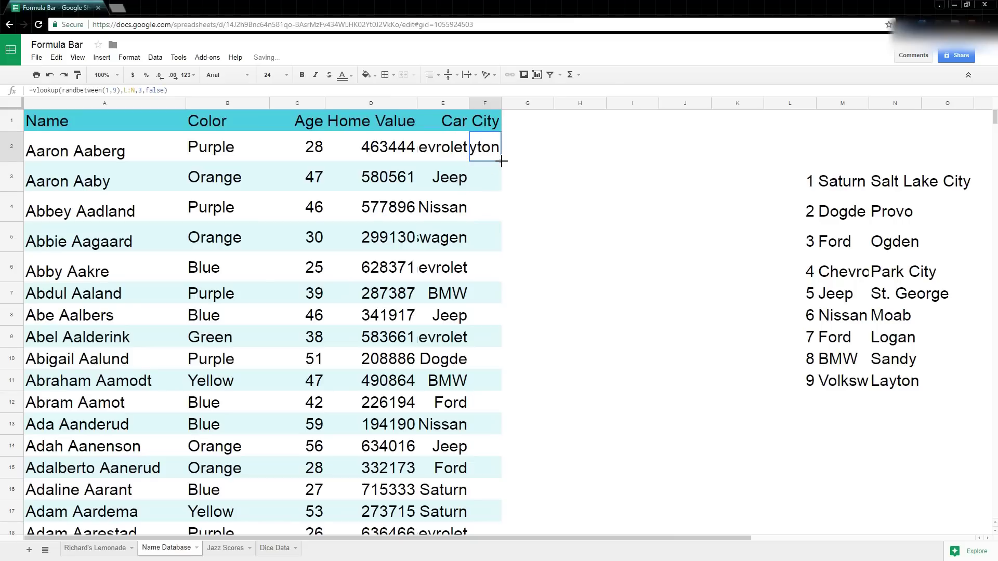
double_click(501, 161)
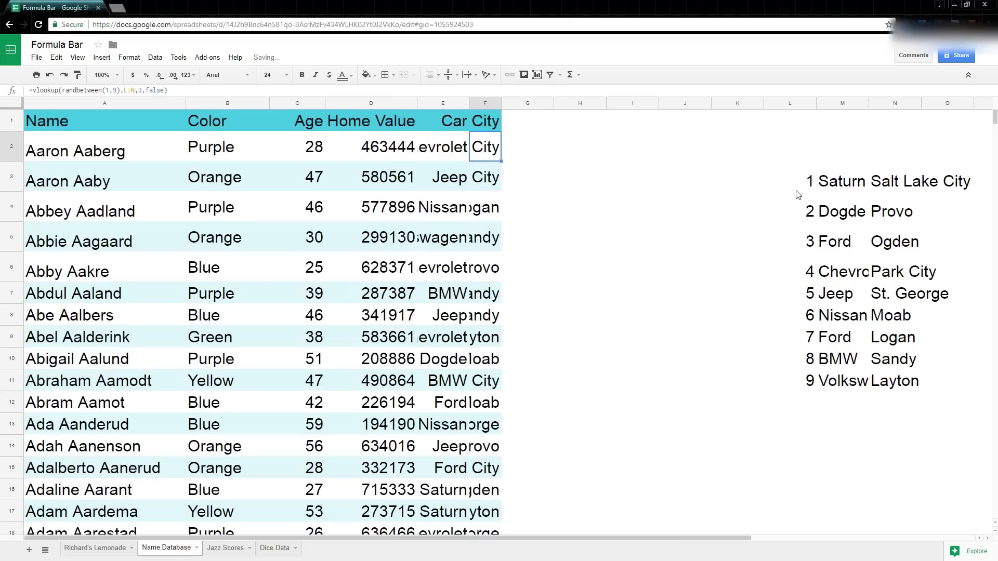
Convert the whole City column F to static text by copying it and pasting values only over itself
left_click(482, 103)
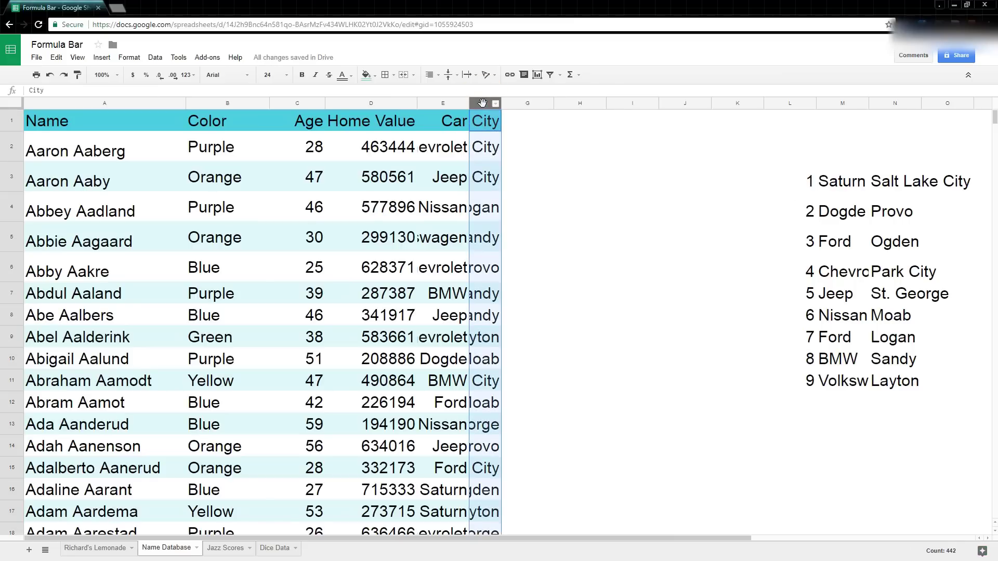
key("ctrl+c")
right_click(485, 105)
mouse_move(530, 156)
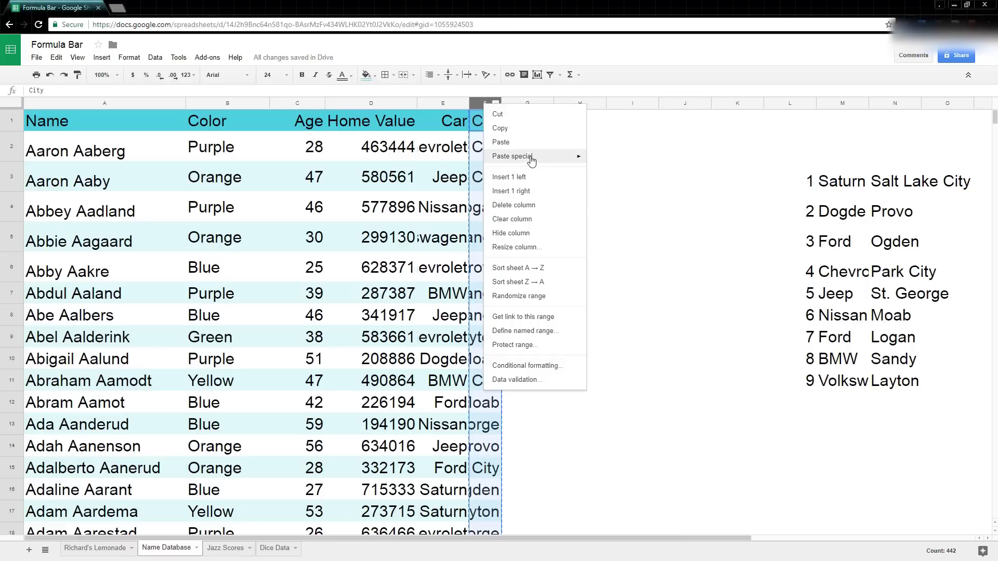
left_click(600, 161)
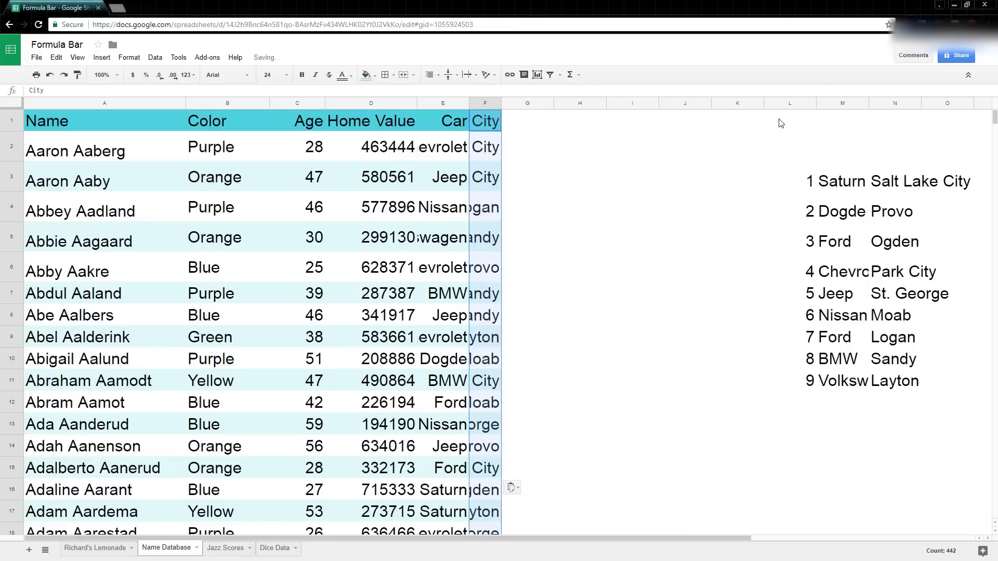
Delete the contents of the car and city lookup table in columns L through N
left_click_drag(809, 105, 890, 105)
key("Delete")
left_click(635, 136)
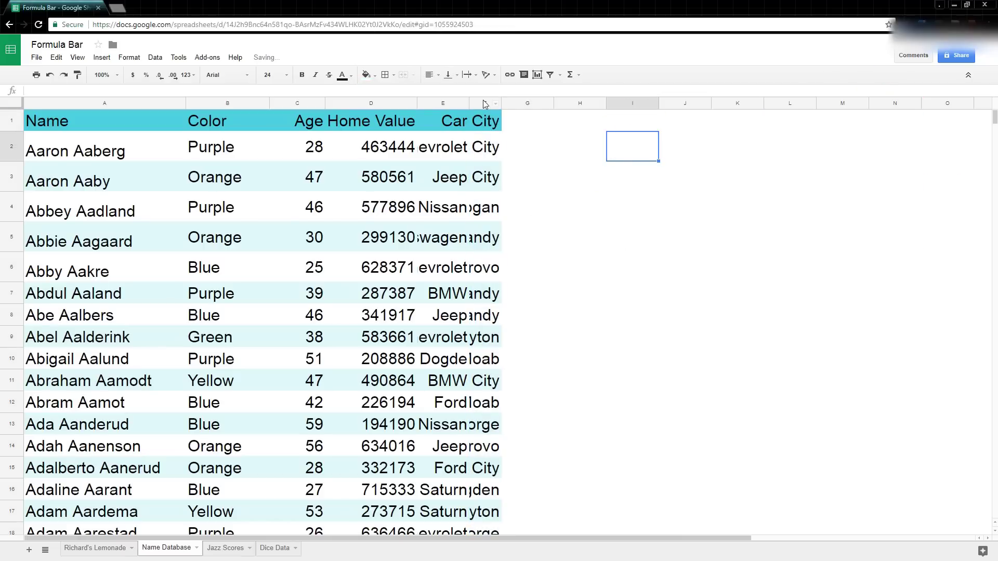
Auto-fit the widths of columns C through F to their contents
left_click_drag(485, 104, 452, 105)
left_click(278, 104, "shift")
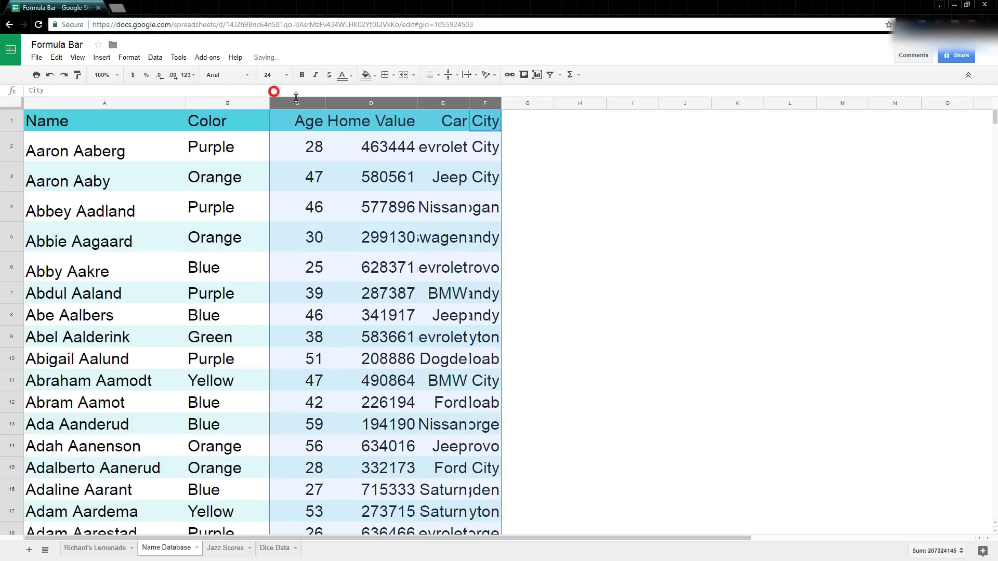
double_click(427, 106)
left_click(669, 179)
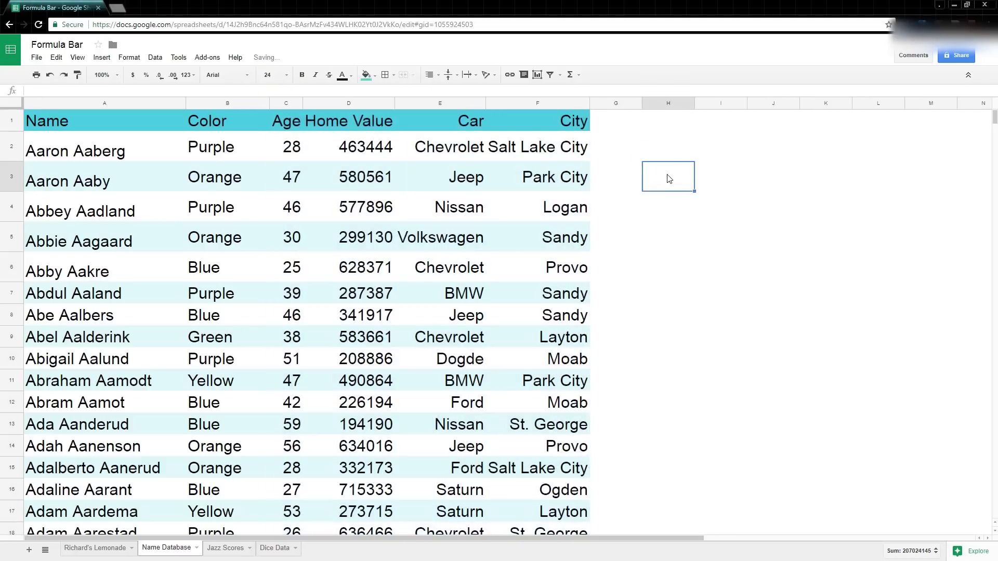